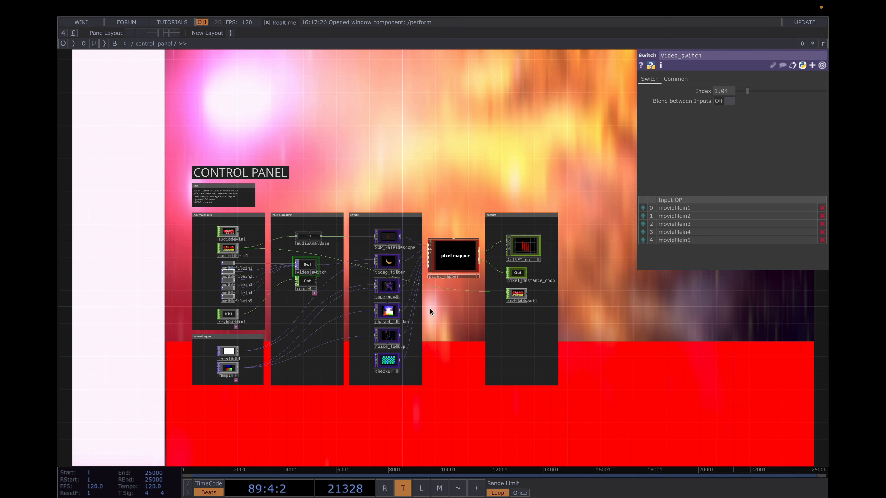
- Enter the pixel_mapper network to inspect its tubes, mapping table and output chains, and return to the control panel
double_click(452, 258)
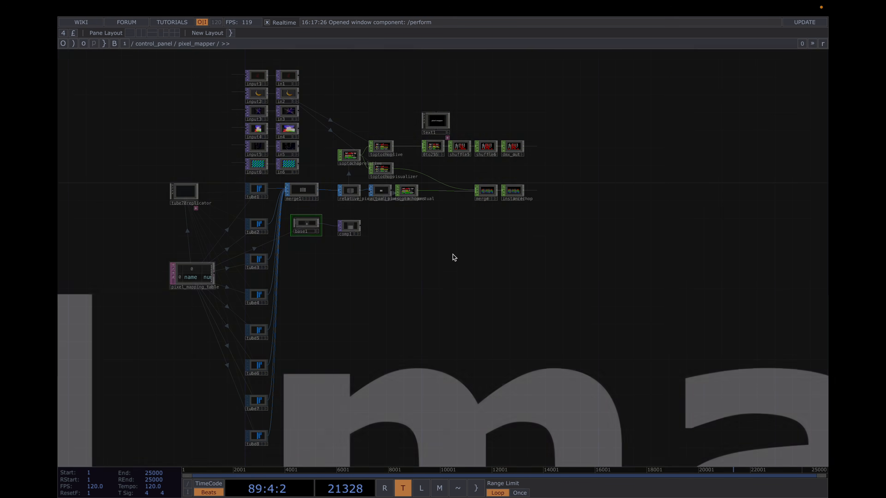
scroll(366, 253, "up", 3)
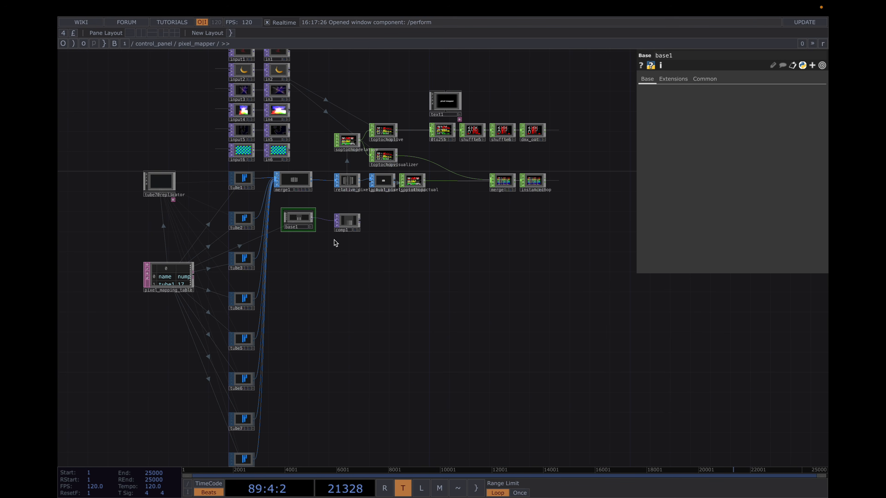
scroll(384, 189, "down", 10)
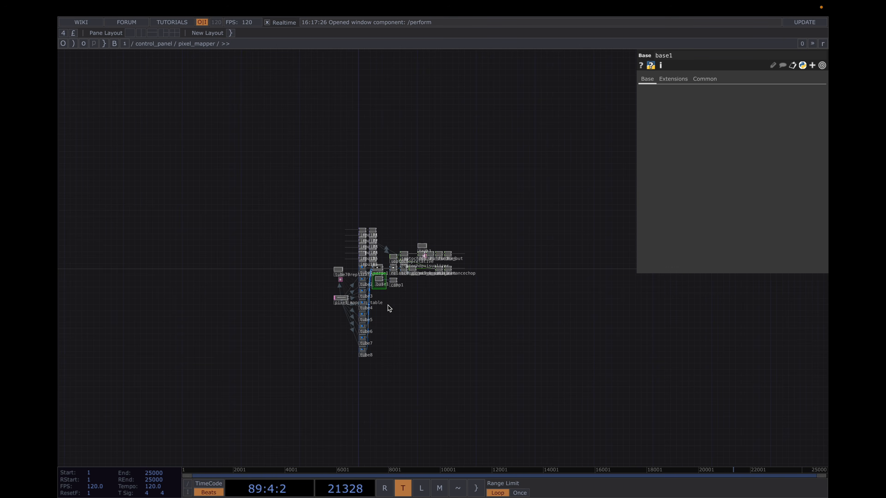
scroll(277, 288, "down", 5)
scroll(287, 267, "up", 10)
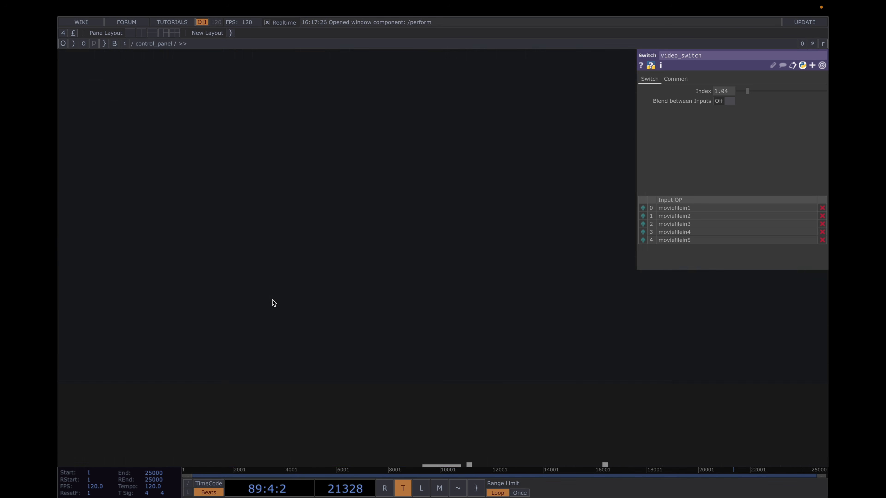
- Enter the audioAnalysis network, examine its signal, rhythm and spectral sections, and return to the control panel
scroll(327, 267, "down", 2)
scroll(316, 263, "up", 2)
scroll(317, 262, "down", 6)
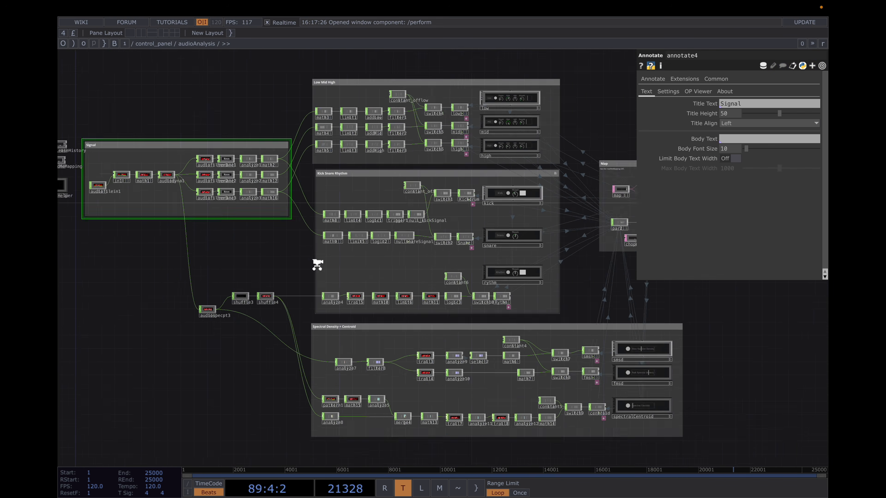
scroll(317, 265, "down", 5)
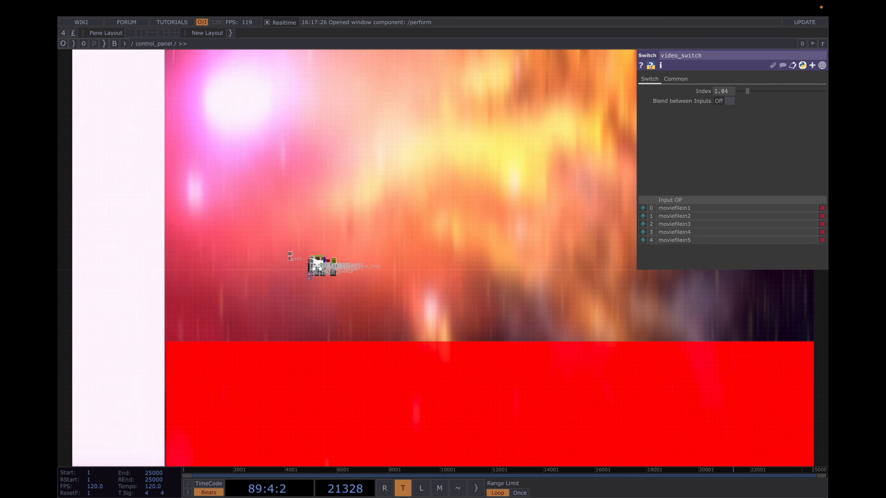
scroll(316, 265, "up", 6)
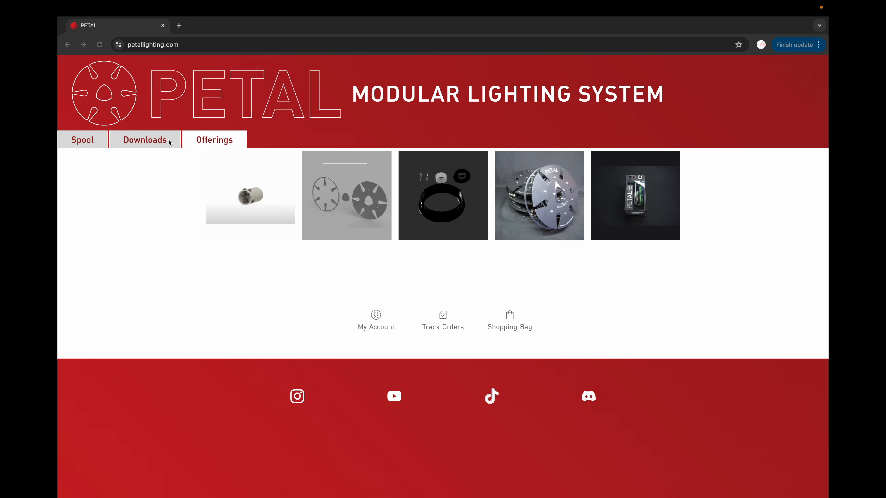
- Open the Downloads page of the Petal lighting website
left_click(154, 135)
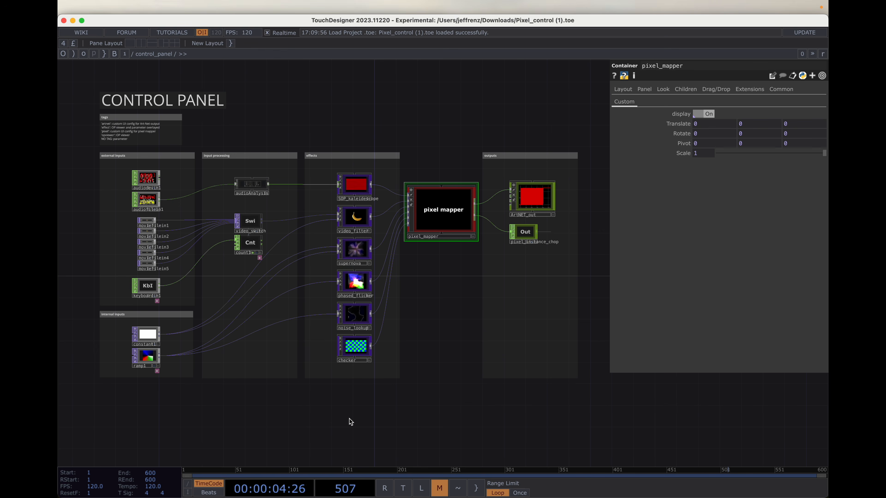
- Examine the Pixel_control project's control panel, including its inputs, input processing, effects, pixel mapper and outputs
scroll(308, 414, "down", 3)
mouse_move(307, 414)
left_mouse_down()
mouse_move(302, 393)
mouse_move(294, 395)
mouse_move(305, 404)
left_mouse_up()
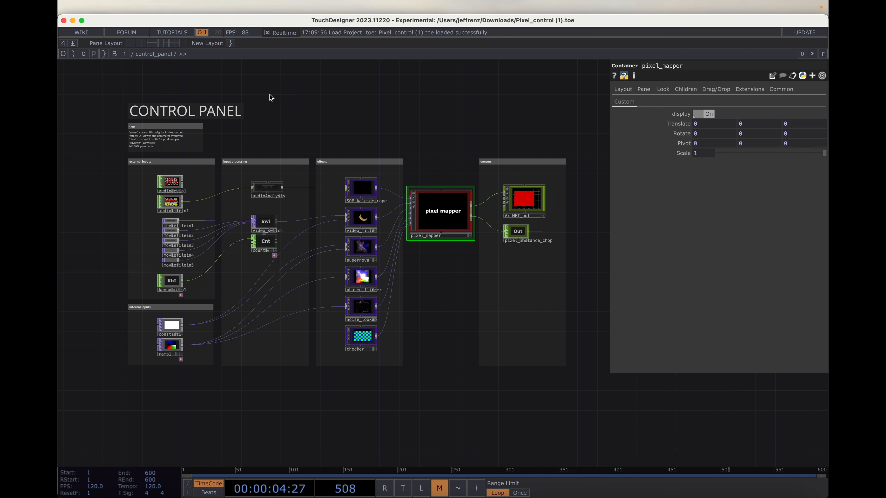
left_click(175, 224)
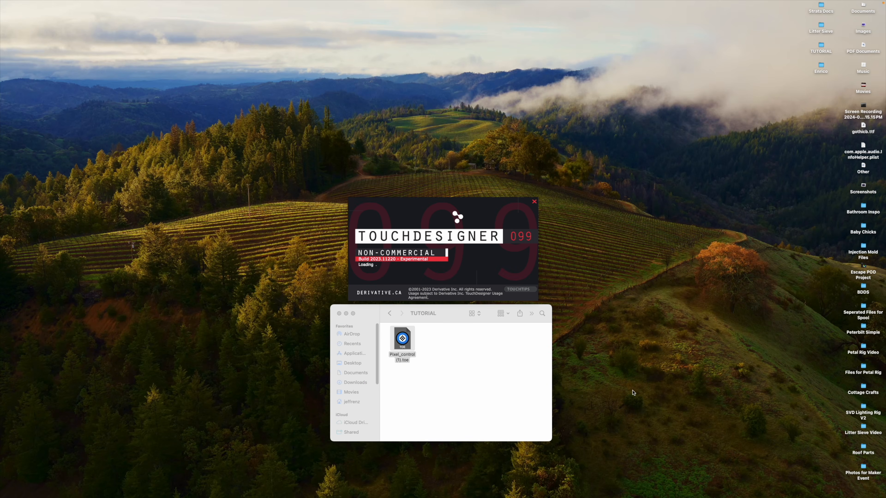
left_click_drag(579, 307, 686, 273)
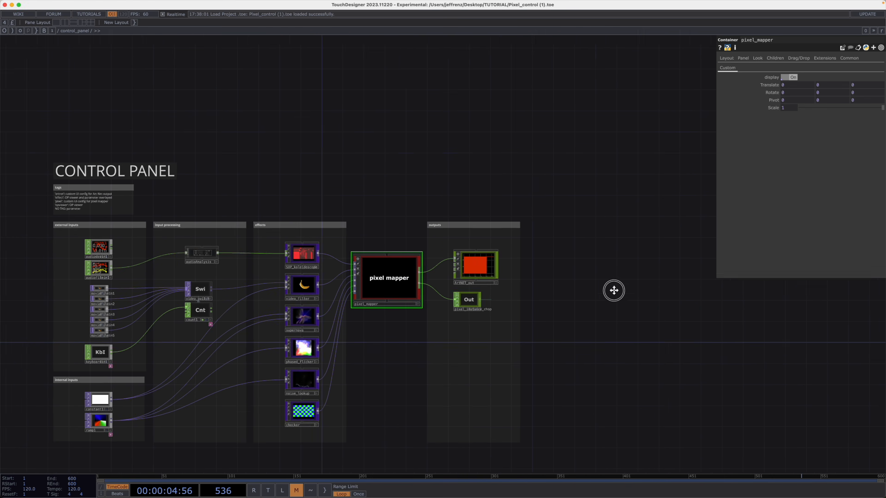
left_click_drag(599, 340, 639, 297)
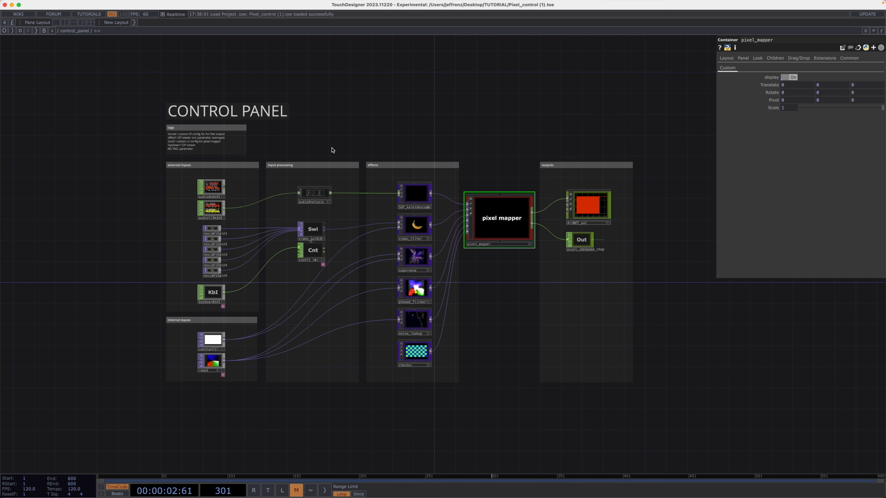
left_click_drag(369, 139, 311, 136)
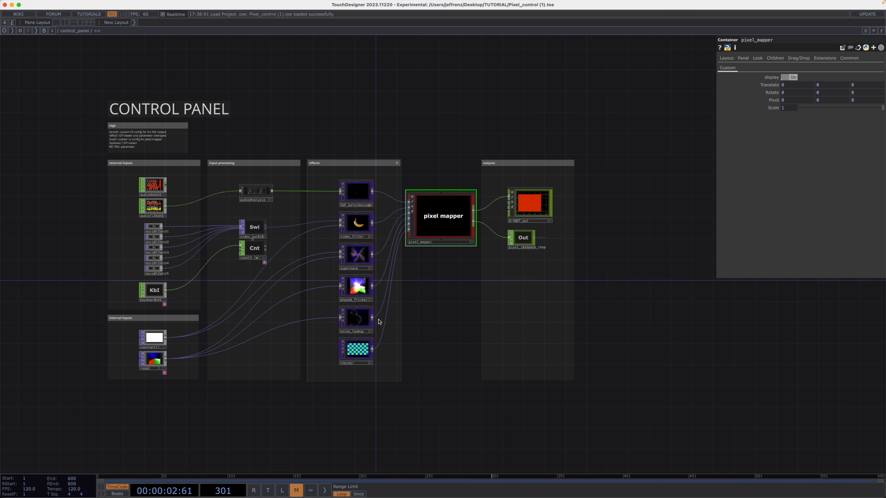
left_click_drag(426, 323, 351, 320)
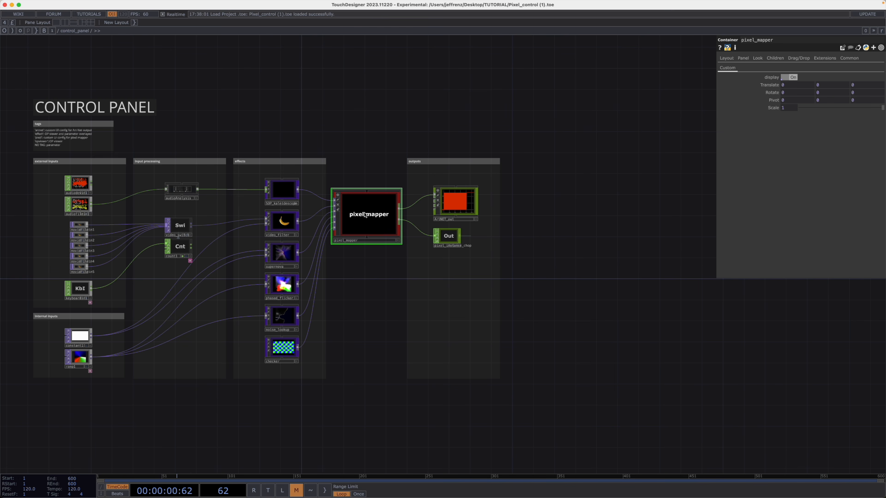
- Enter the pixel_mapper container and look over its network
scroll(365, 217, "up", 5)
scroll(364, 211, "up", 5)
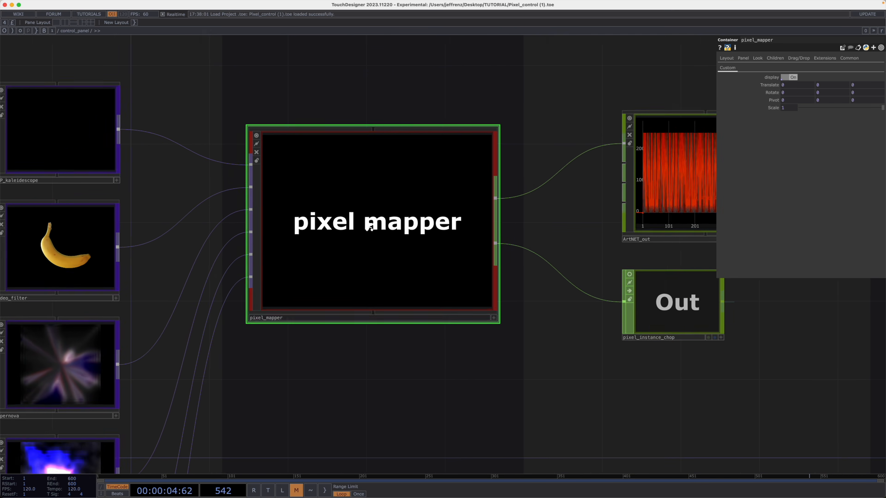
scroll(369, 229, "up", 5)
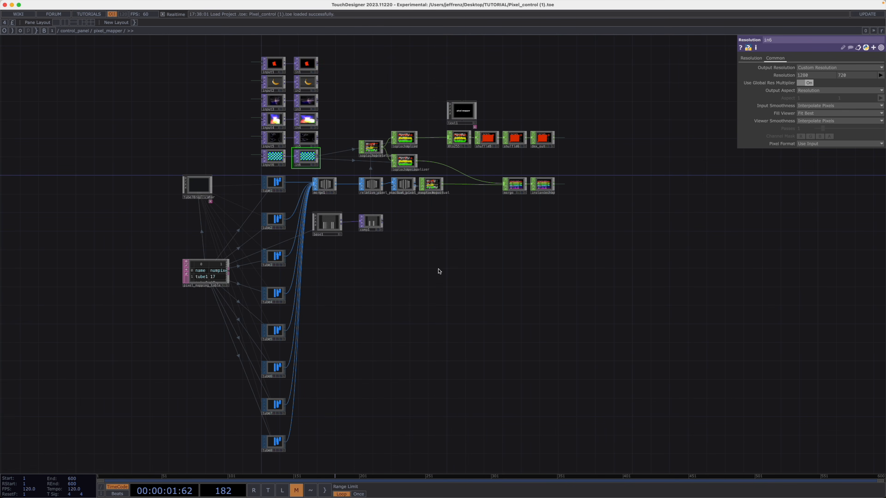
left_click_drag(343, 272, 362, 271)
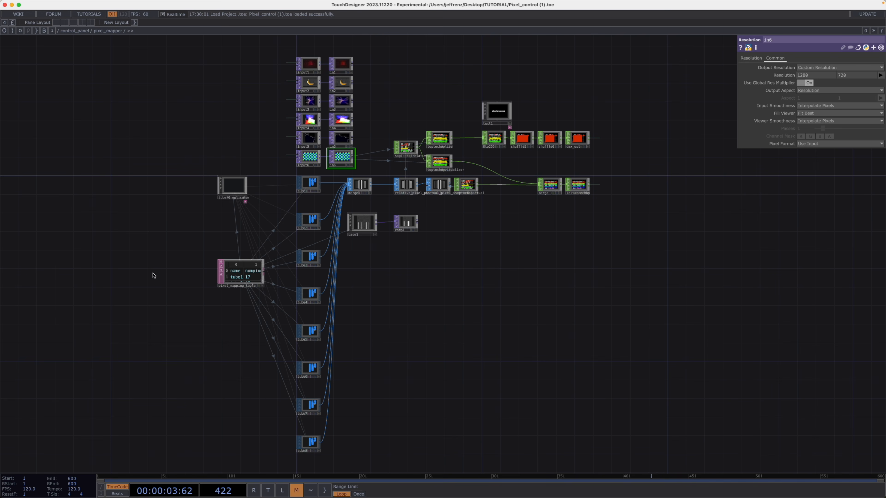
- Show the contents of pixel_mapping_table in a separate floating viewer window
left_click_drag(206, 316, 335, 309)
scroll(326, 319, "up", 3)
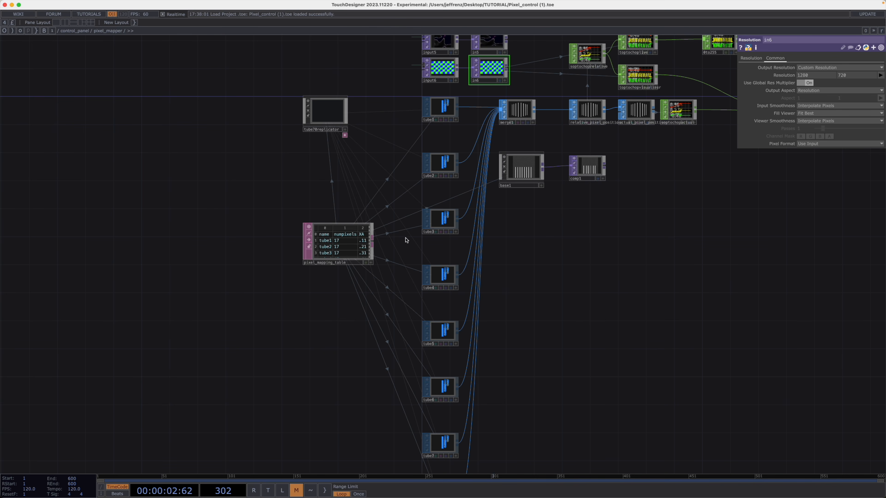
right_click(335, 254)
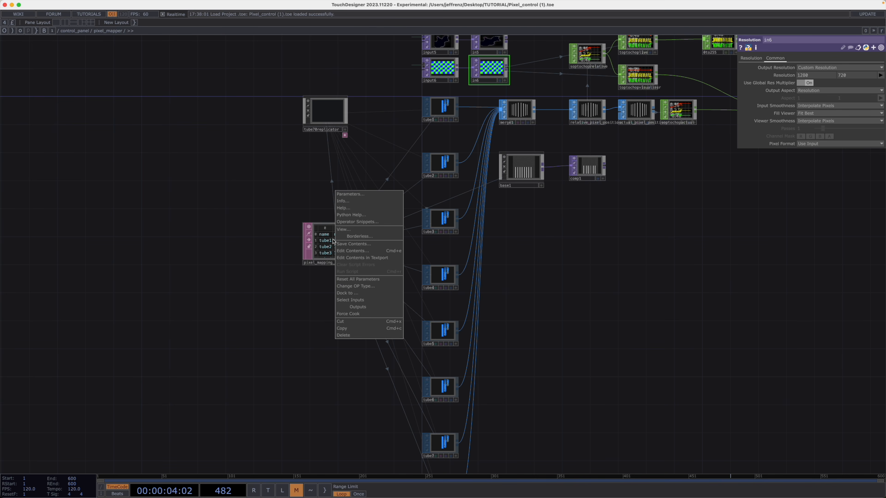
left_click(349, 229)
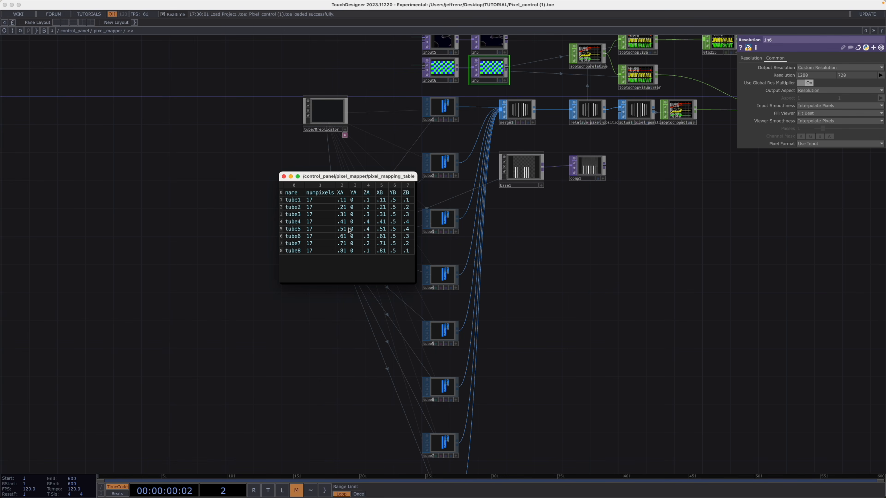
- Set tube1's numpixels value to 30 in the pixel mapping table
left_click(321, 200)
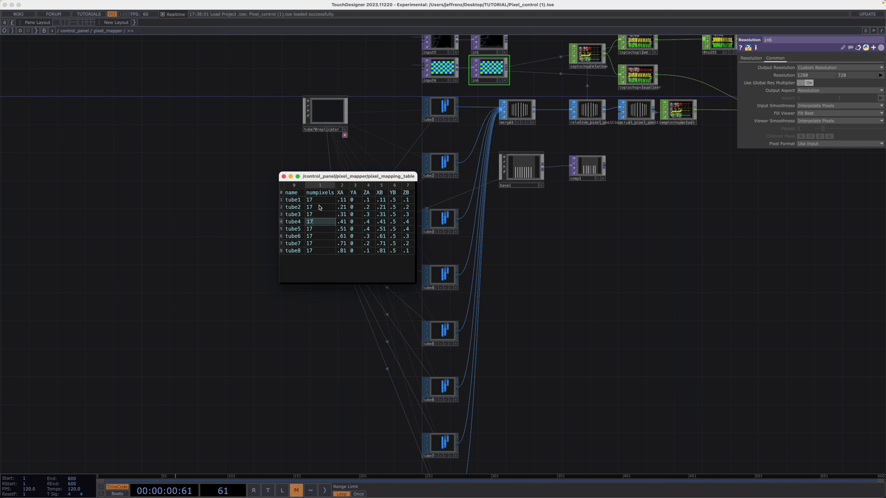
left_click(320, 207)
left_click(320, 254)
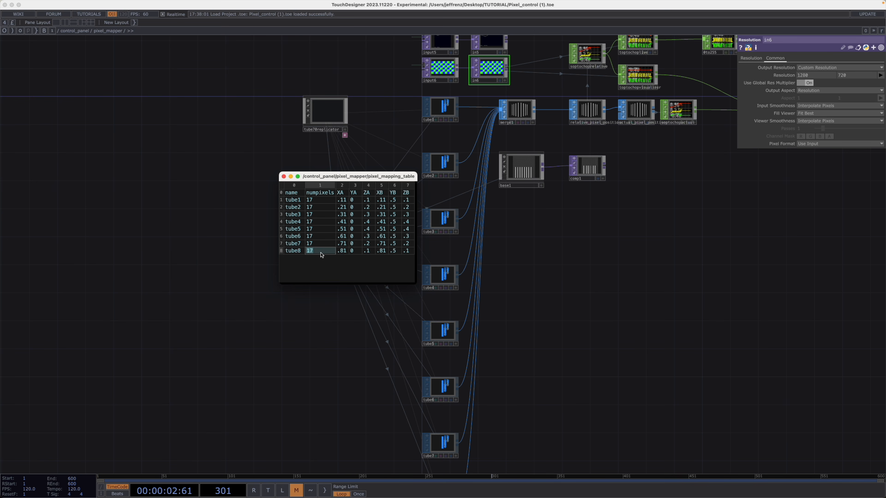
left_click(318, 209)
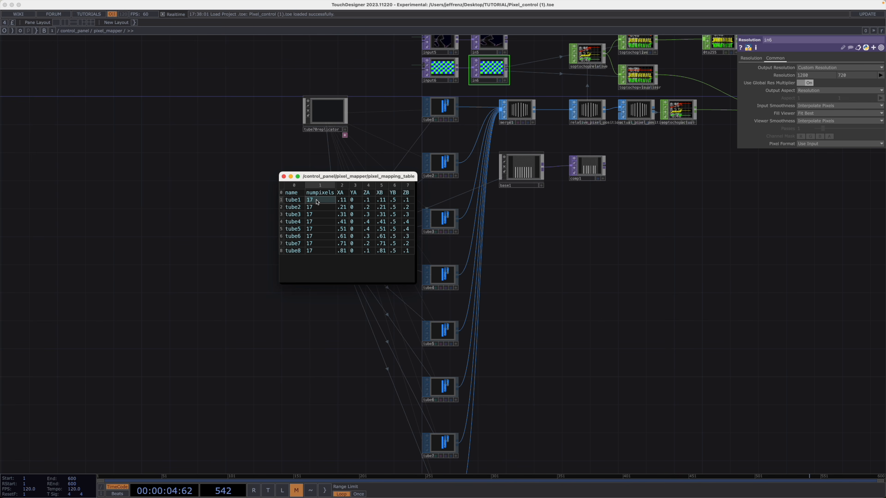
key("BackSpace")
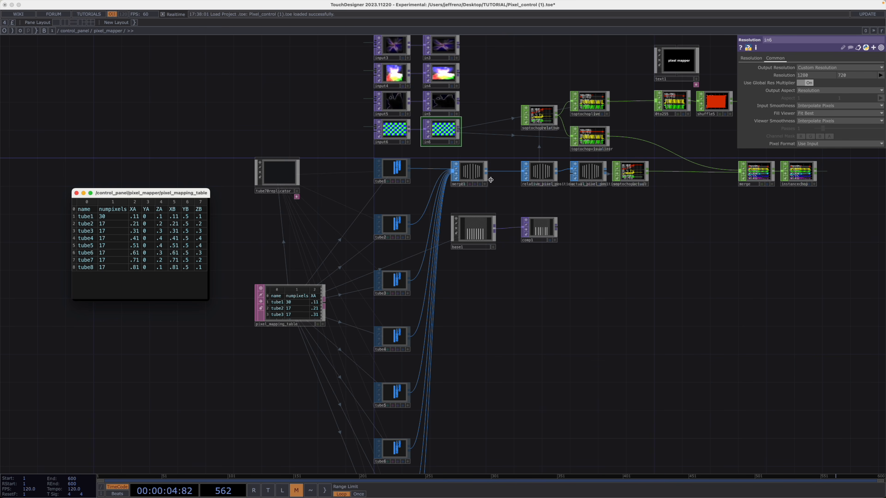
- Enlarge the merge1 node and place it below base1 and comp1 so its tube geometry is easy to view
left_click(495, 193)
left_click_drag(495, 193, 713, 390)
left_click_drag(596, 301, 604, 368)
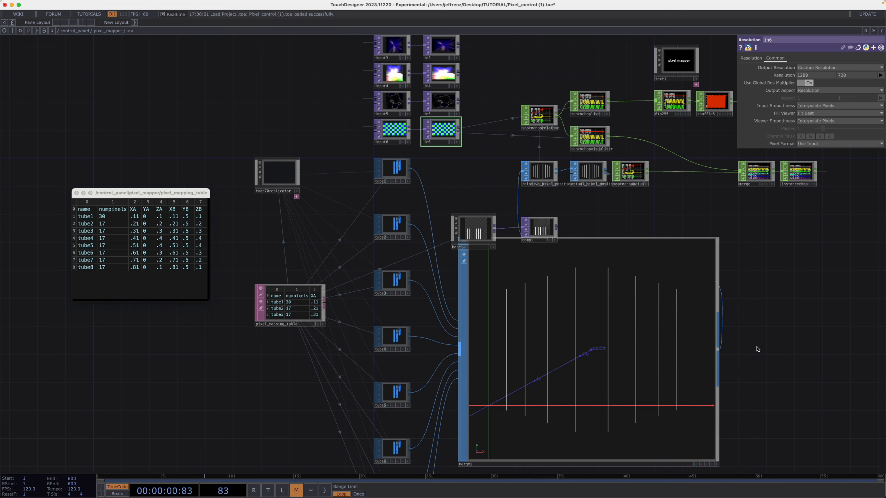
scroll(757, 349, "down", 2)
middle_click(696, 302)
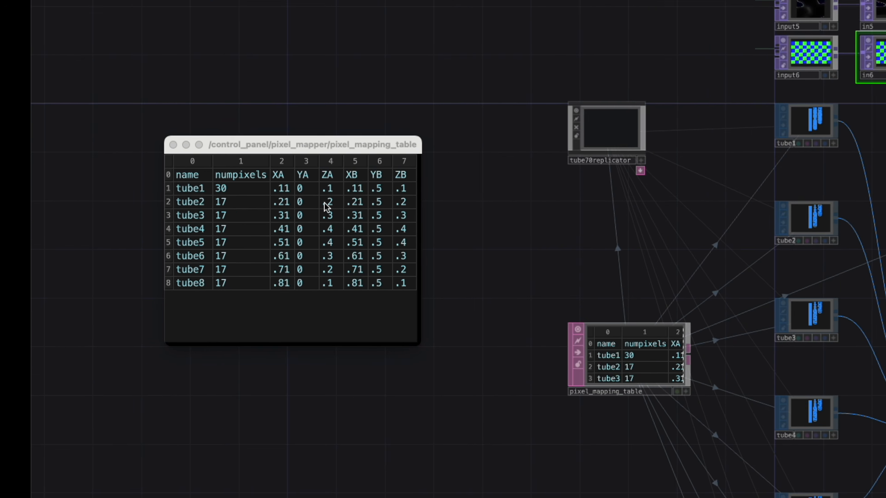
- Try an XB value of .5 for tube1 in the pixel mapping table, and restore it to .11
left_click(351, 183)
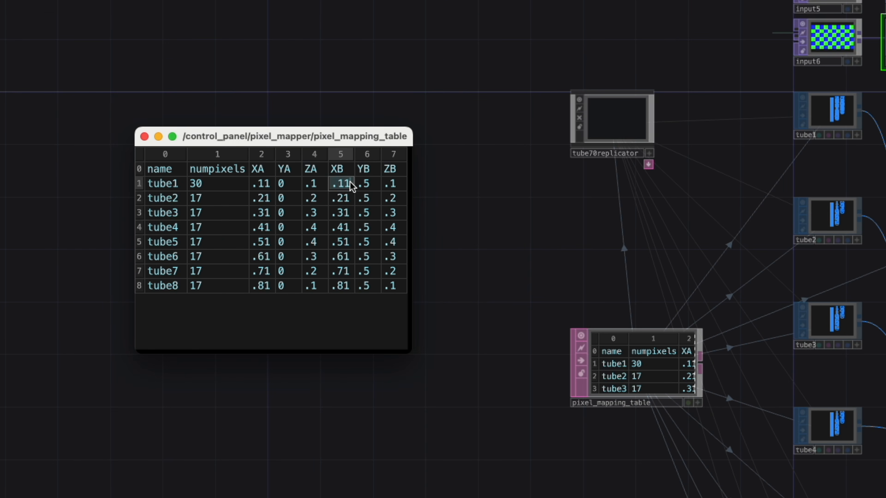
type(".5")
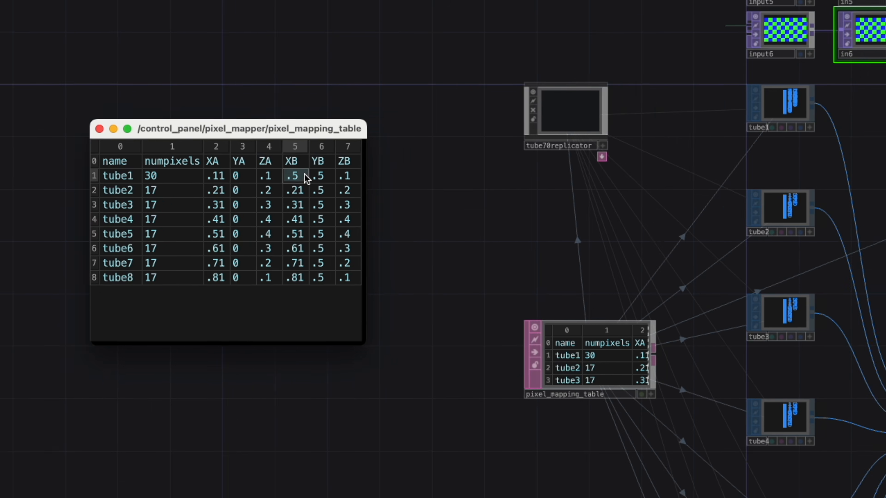
key("Return")
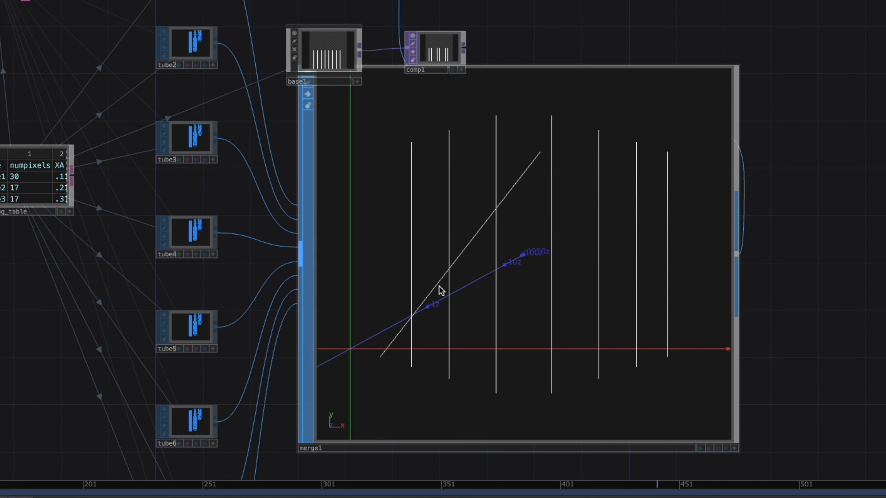
left_click(160, 209)
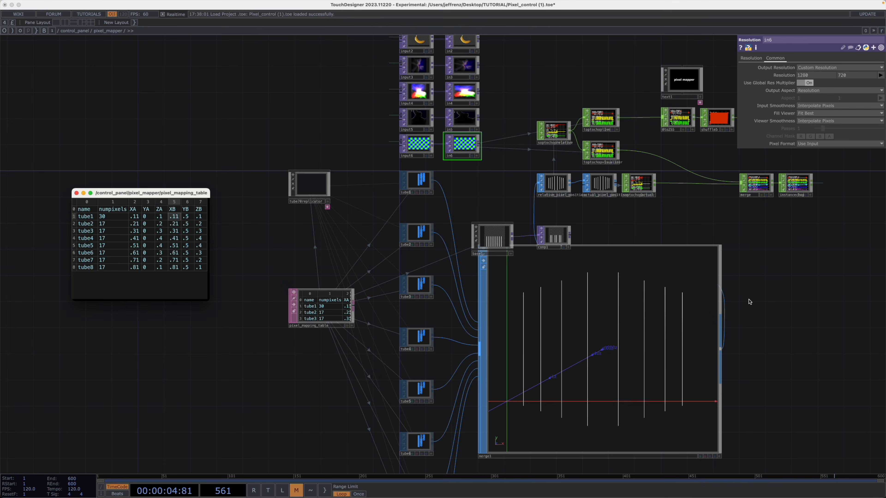
left_click_drag(737, 303, 614, 262)
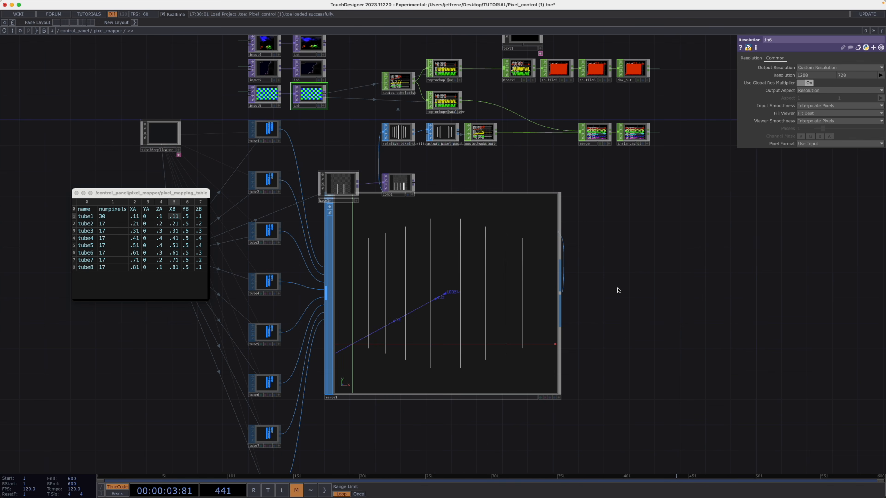
left_click_drag(510, 297, 517, 317)
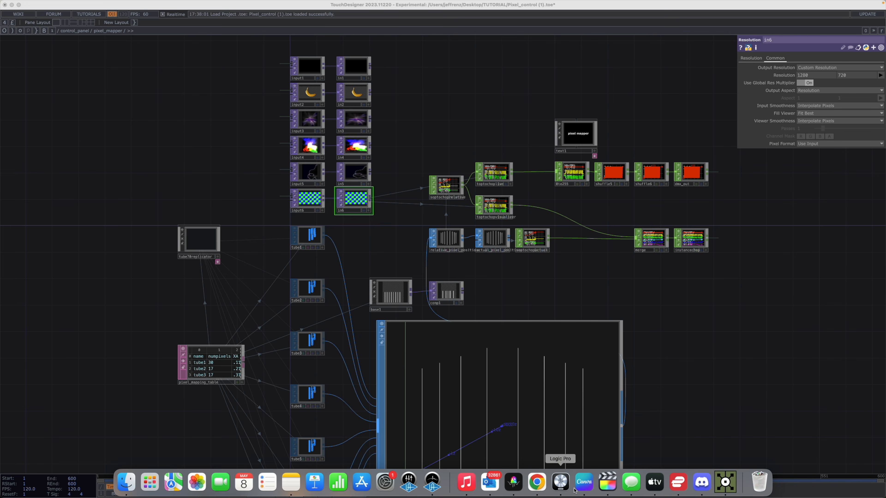
- Switch to Canva and browse the video templates in the untitled video design
left_click(586, 483)
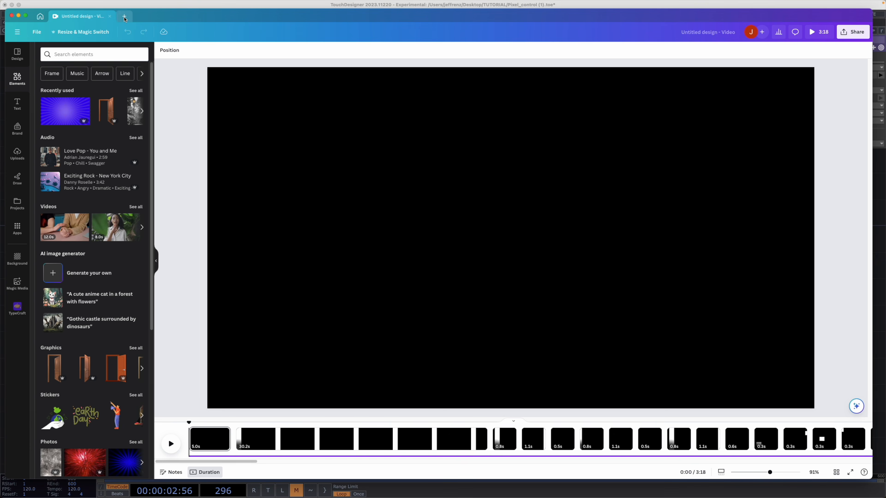
left_click(125, 16)
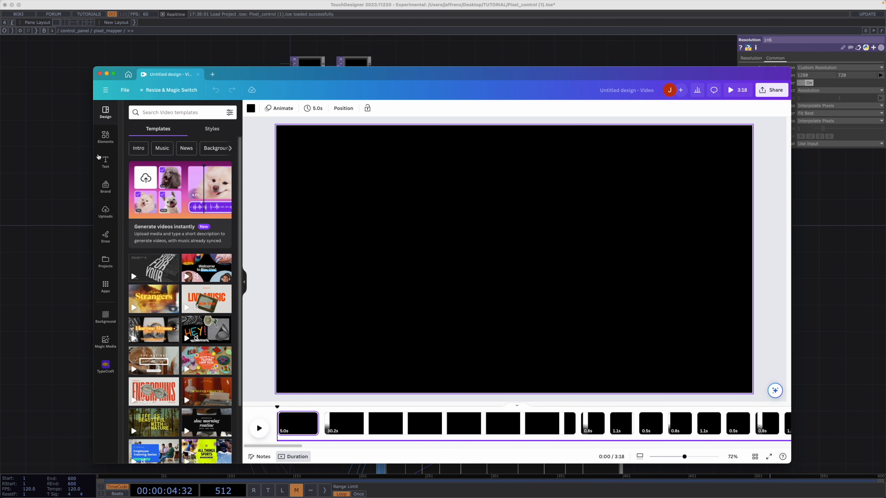
scroll(165, 208, "down", 5)
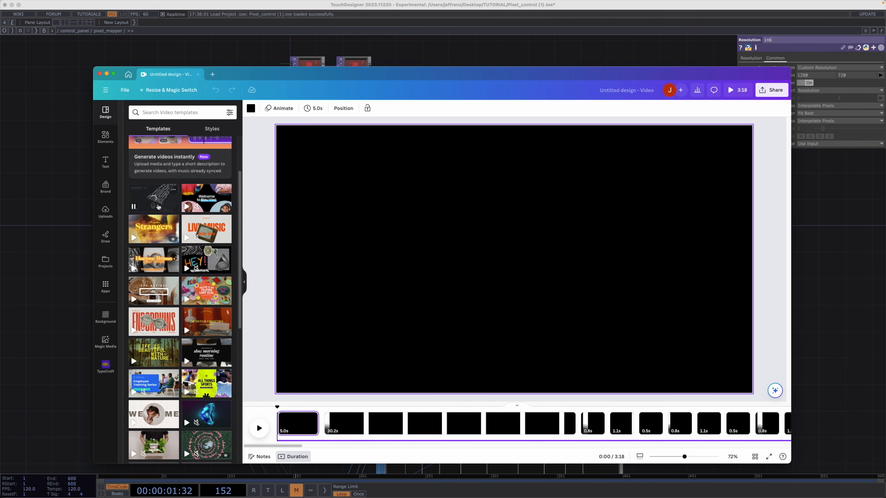
- Look through the graphics, stickers, photos and shapes in Canva's elements, and move and enlarge the Canva window to nearly fill the display
left_click(106, 136)
scroll(178, 180, "down", 7)
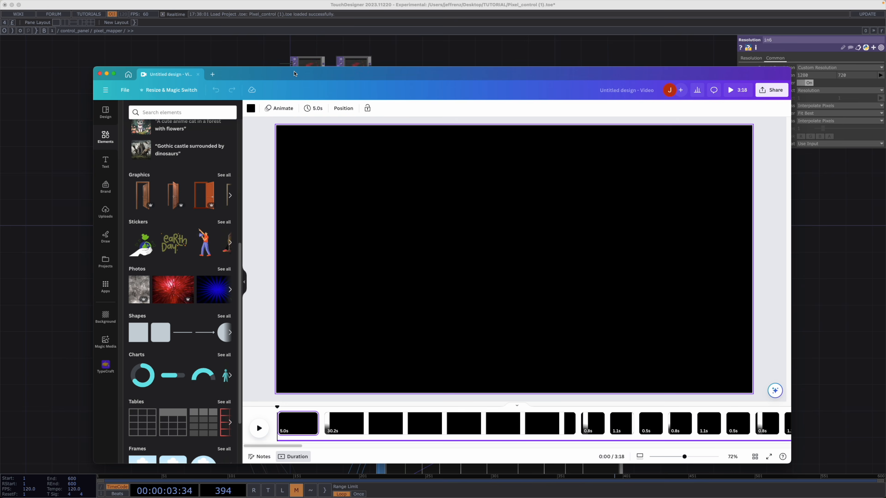
left_click_drag(314, 74, 226, 16)
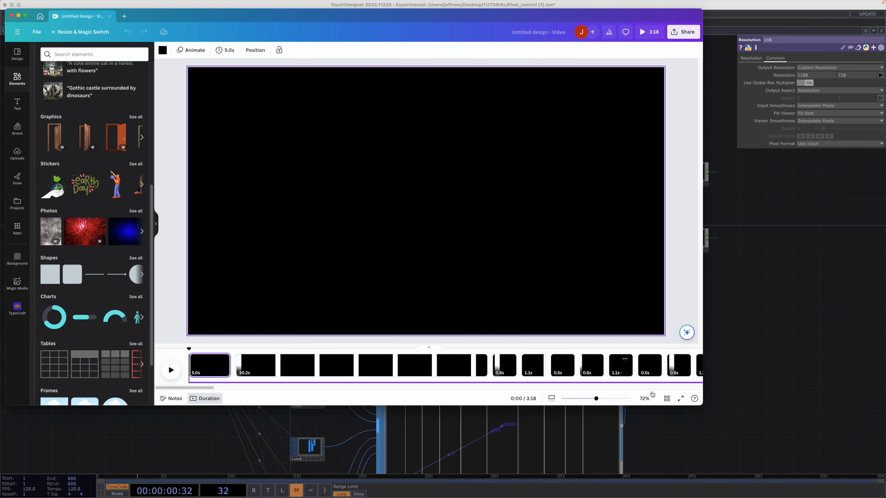
left_click_drag(702, 404, 870, 478)
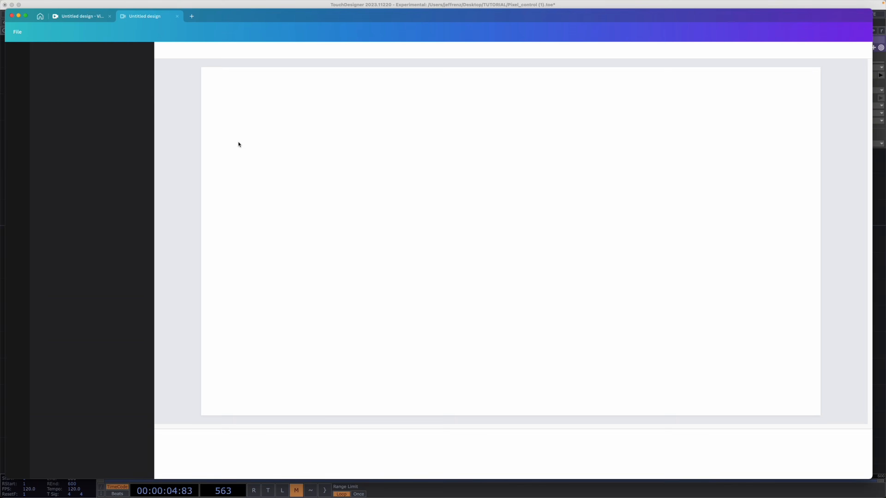
- Find the "click to escape pod" audio file in Finder, add it to the new video design's timeline and play it
key("super+Tab")
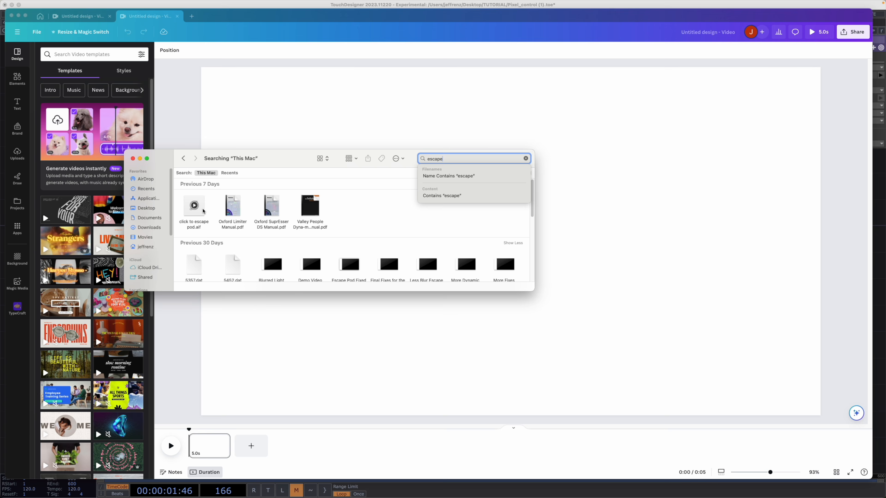
left_click_drag(194, 206, 762, 452)
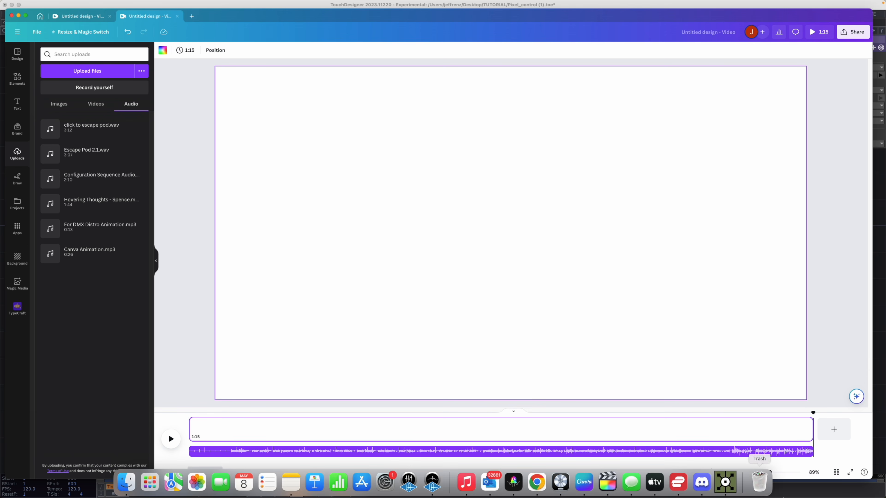
left_click(172, 440)
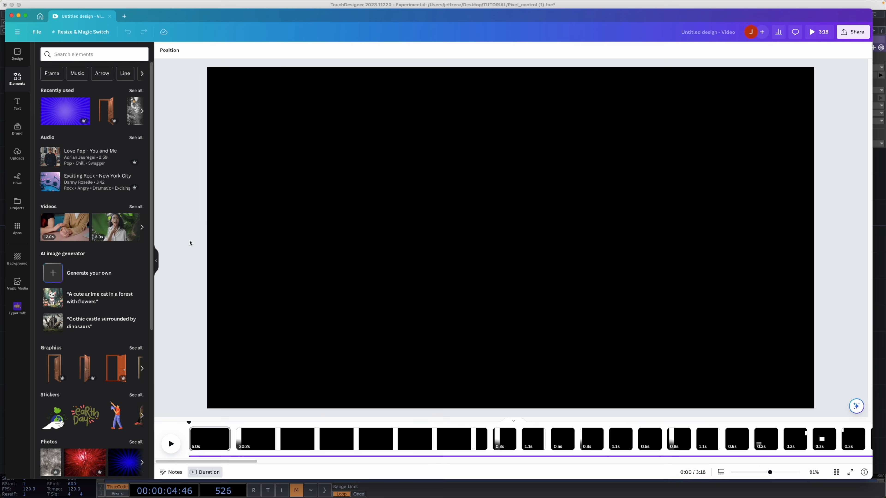
- Examine the 3:18 video design by scrubbing to 0:06, selecting the full-height white rectangle, and stopping playback at the red pages
left_click(229, 244)
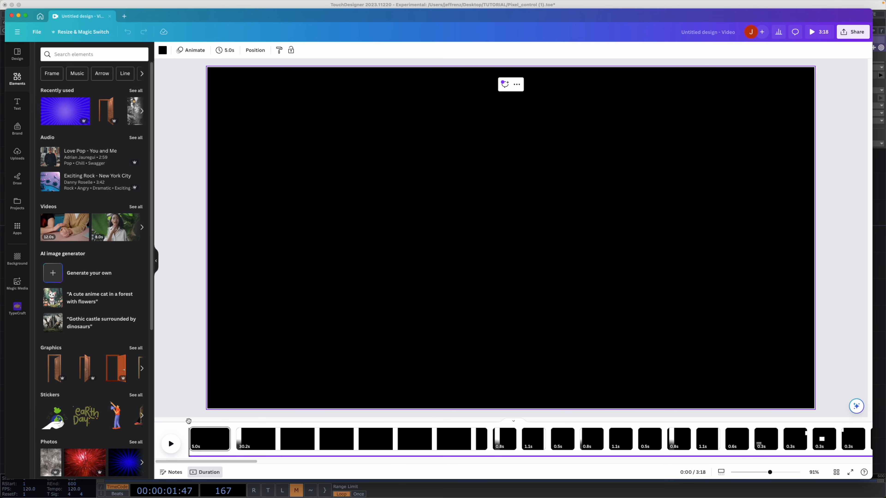
left_click_drag(188, 422, 250, 422)
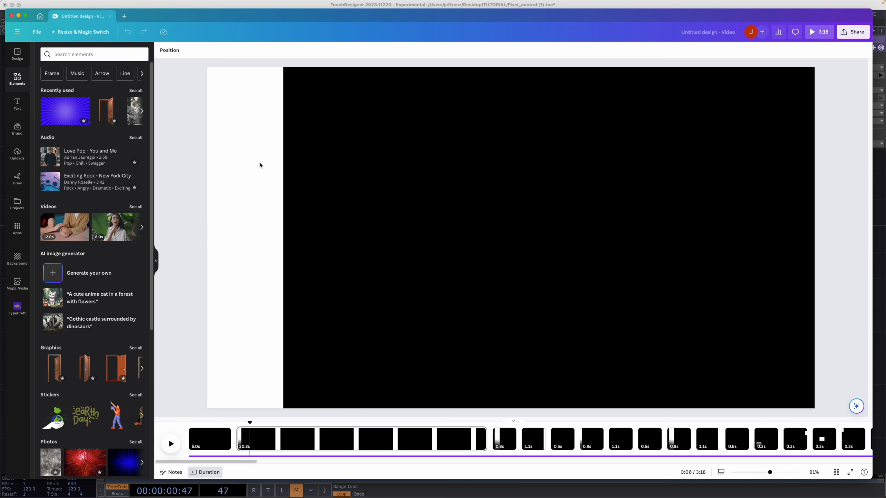
left_click(250, 325)
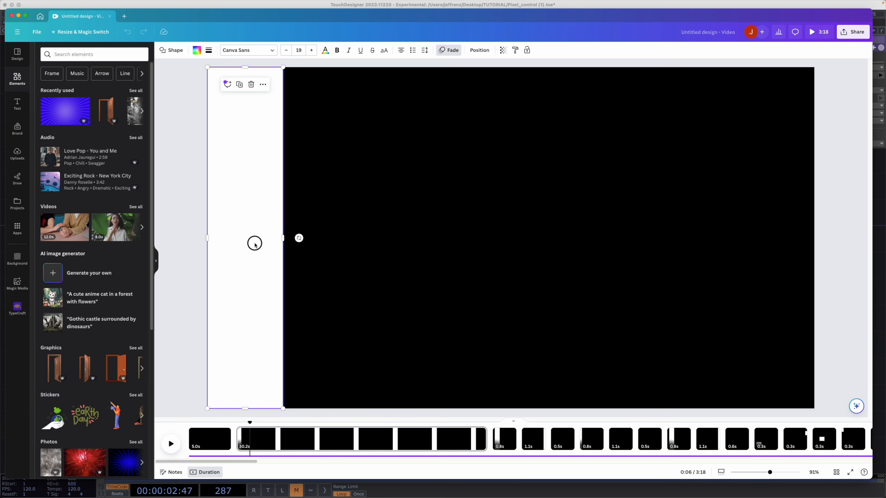
mouse_move(254, 243)
left_mouse_down()
mouse_move(355, 222)
mouse_move(292, 243)
mouse_move(251, 240)
left_mouse_up()
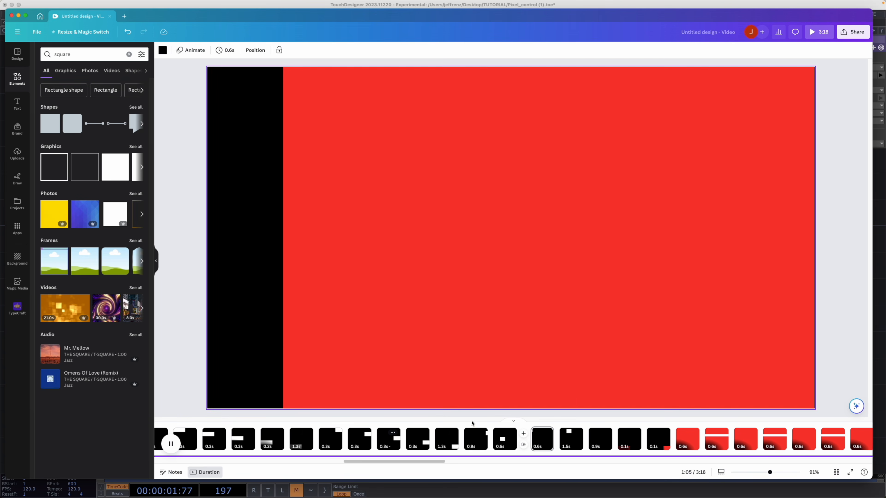
key("space")
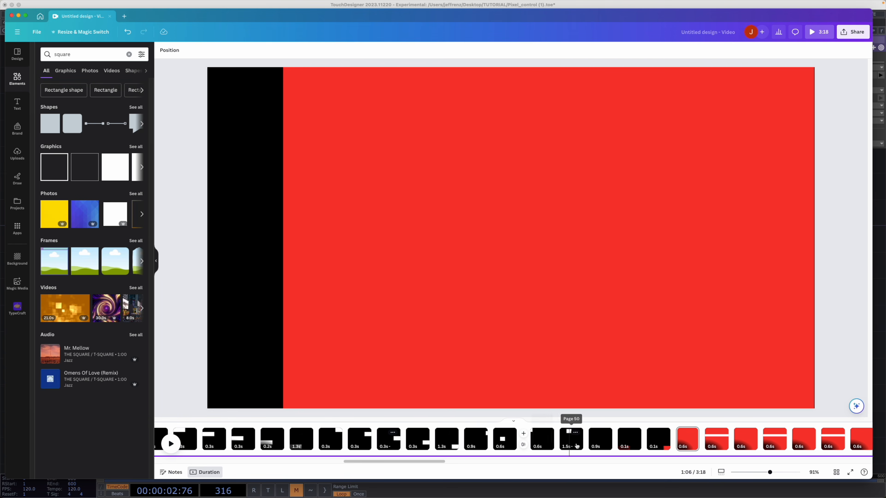
- Add a white rectangle to the black page at 0:44, resize it and place it to the right of the existing white rectangle
left_click_drag(51, 127, 564, 160)
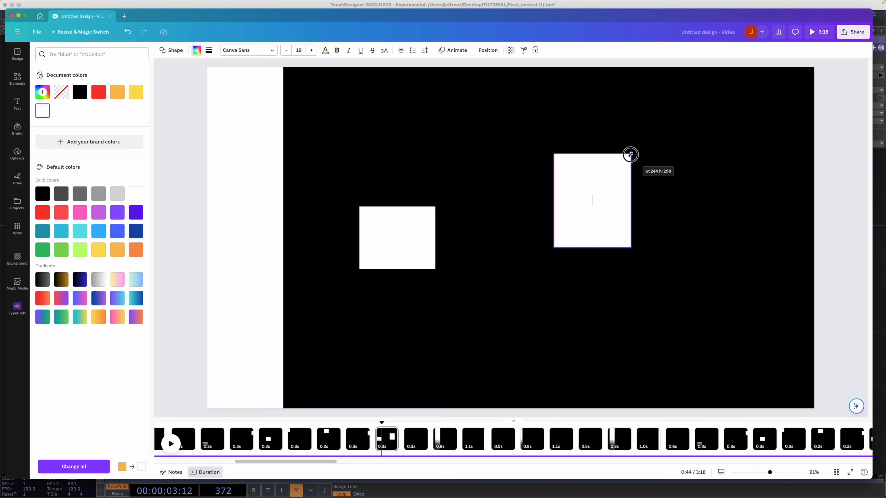
left_click_drag(628, 155, 624, 172)
left_click_drag(597, 221, 640, 216)
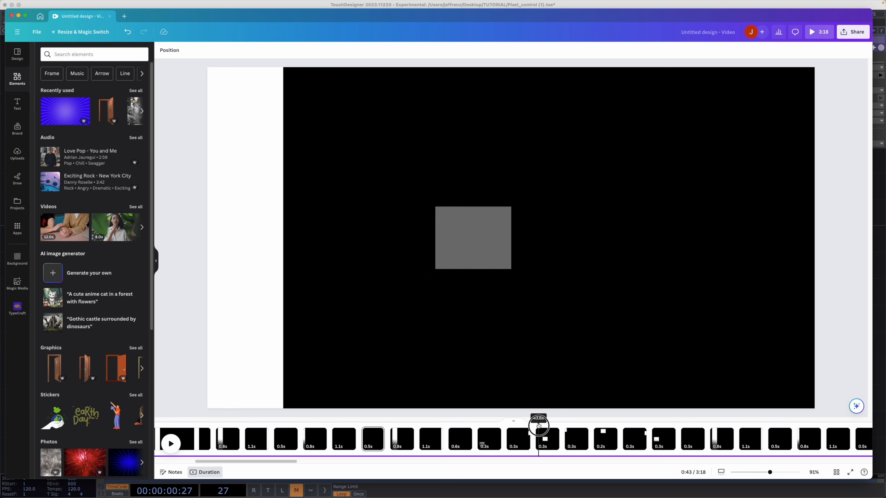
- Scrub through the video timeline and preview the glowing tunnel clip and the purple nebula clip
left_click_drag(539, 426, 664, 429)
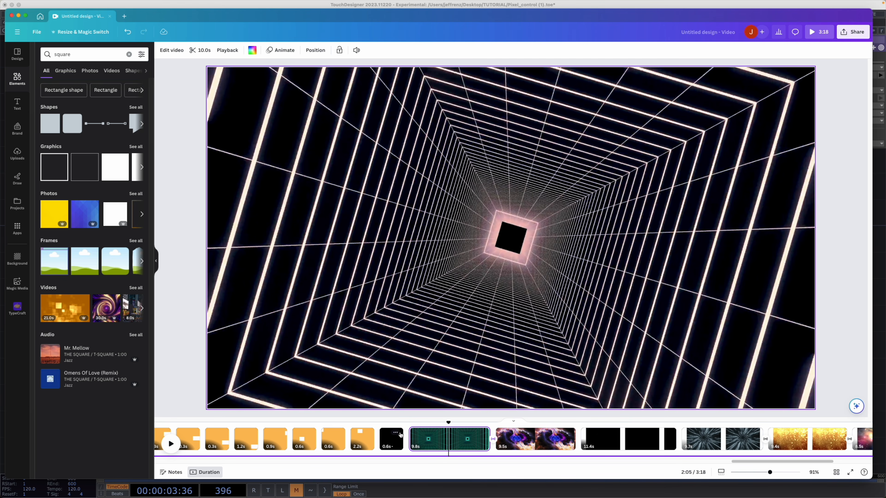
left_click(416, 433)
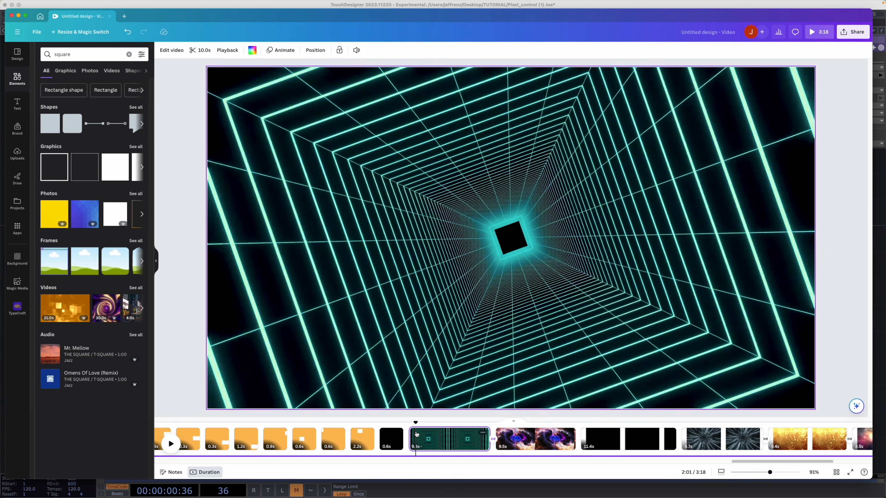
key("space")
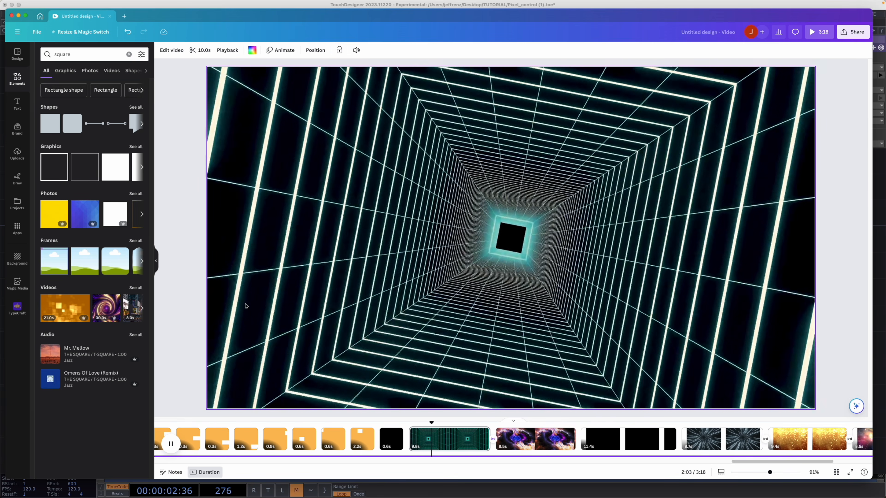
left_click(509, 434)
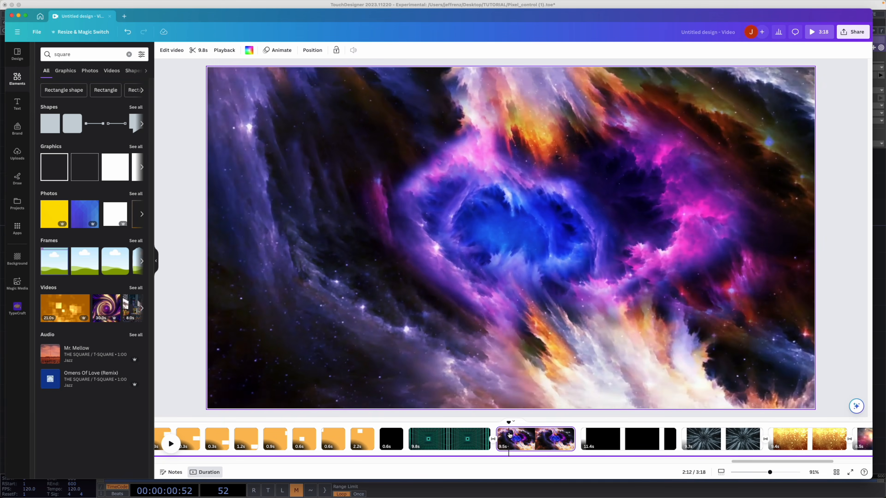
key("space")
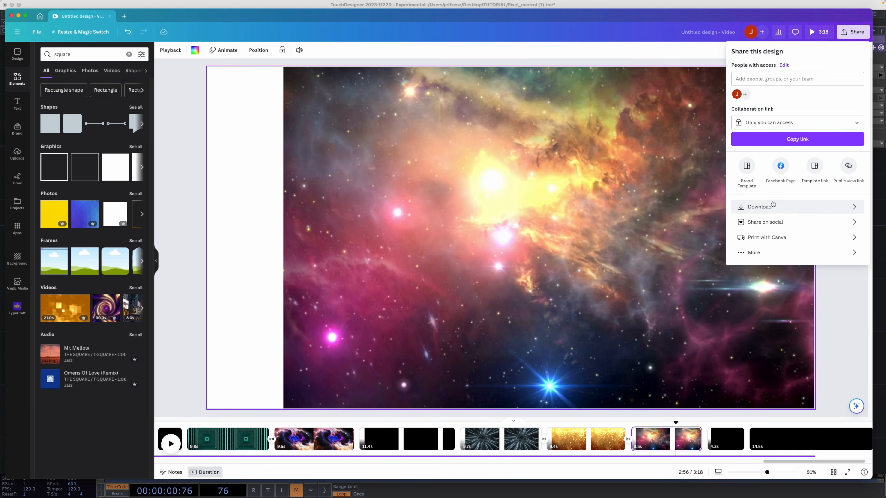
- Download the finished video design with the file name Media File For Demo
left_click(762, 204)
left_click(770, 191)
type("Media File For Demo")
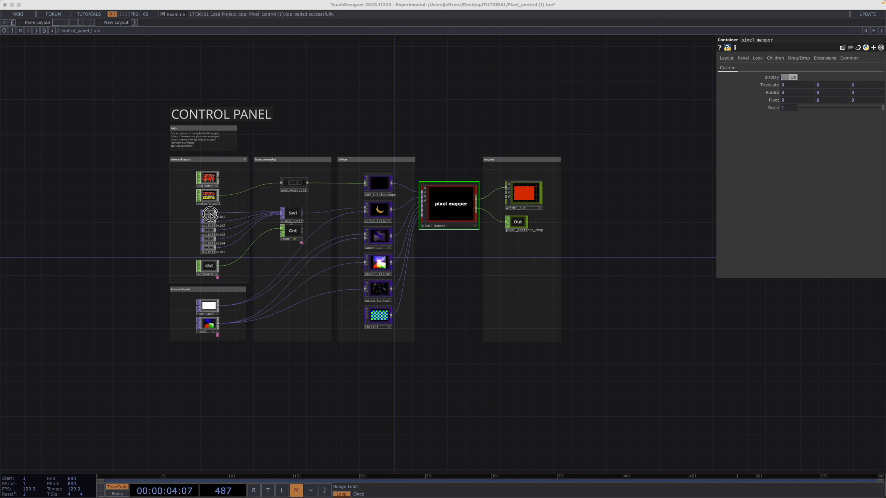
- Switch to TouchDesigner's control_panel network and search this Mac for "Escap" to find a source file for audiofilein1
left_click(211, 215)
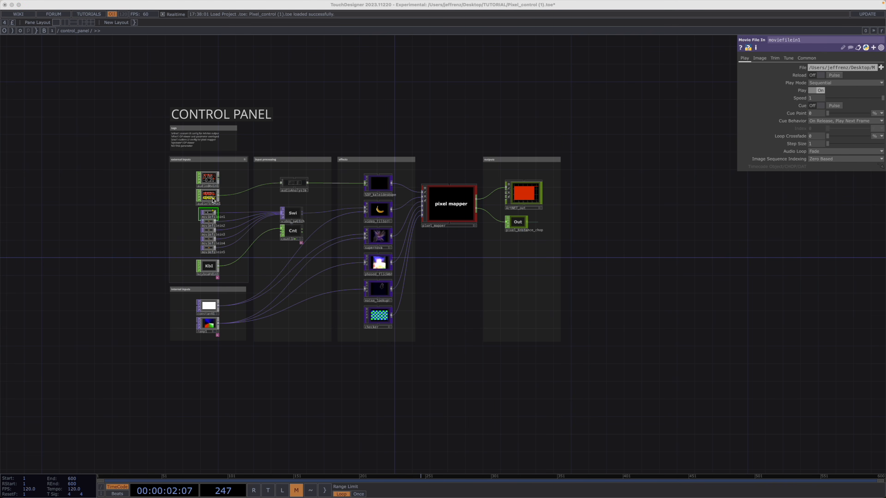
left_click(213, 200)
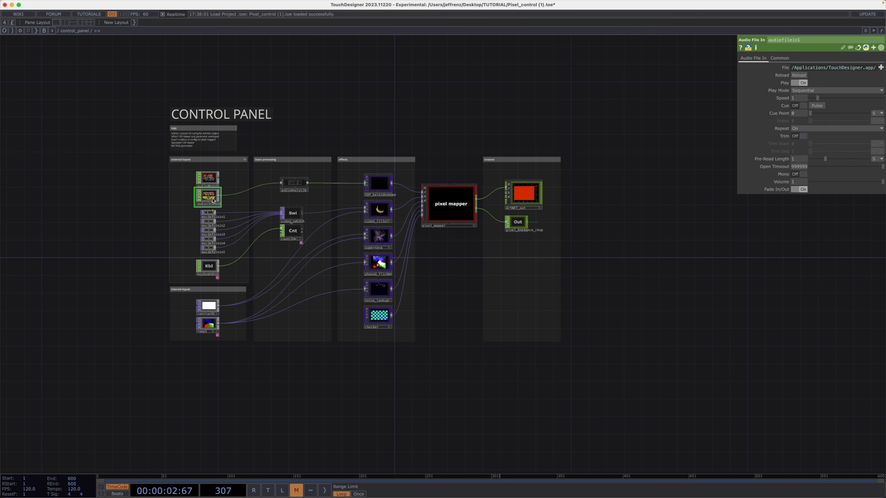
left_click(881, 68)
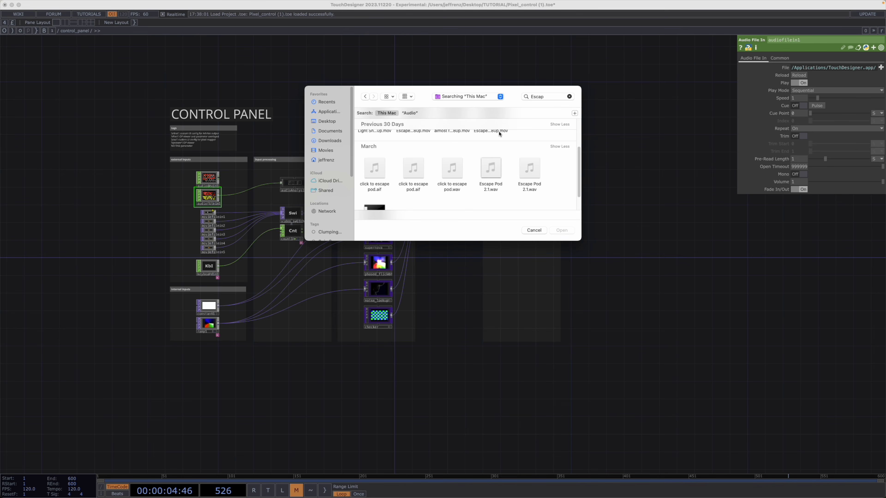
scroll(499, 133, "down", 1)
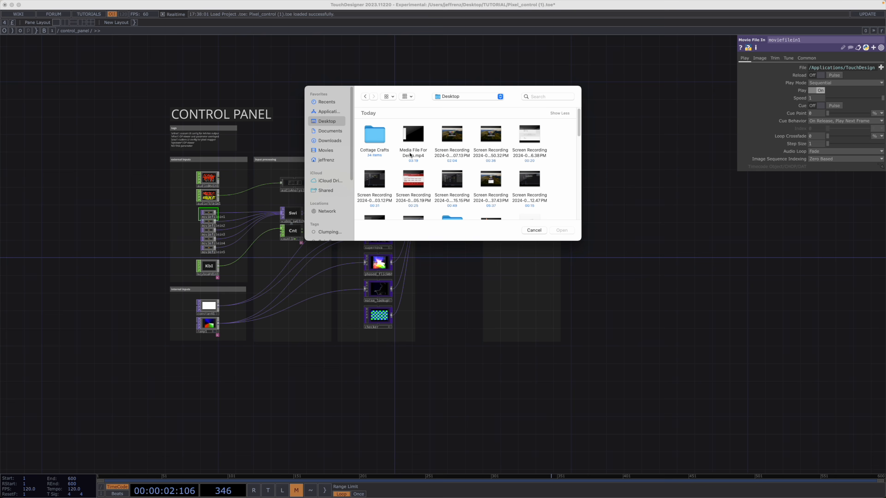
- Load Media File For Demo.mp4 from the Desktop into moviefilein1, and lower the video_switch index to select that input
left_click(412, 138)
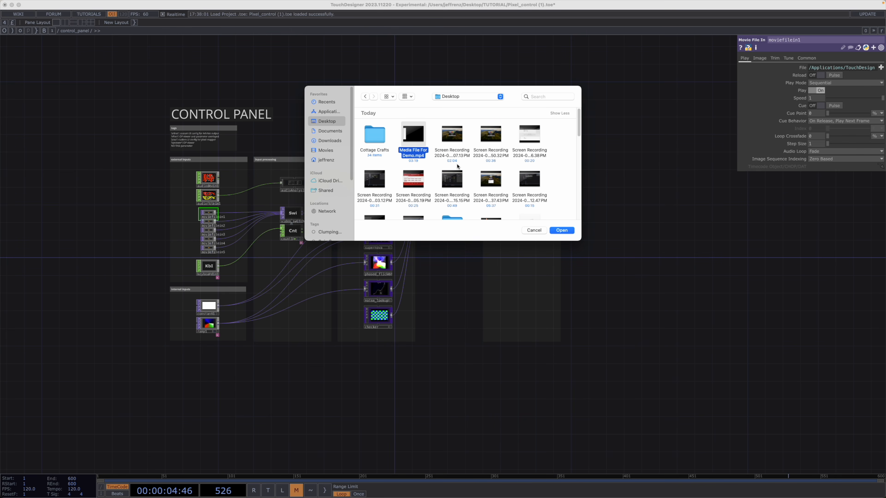
left_click(562, 231)
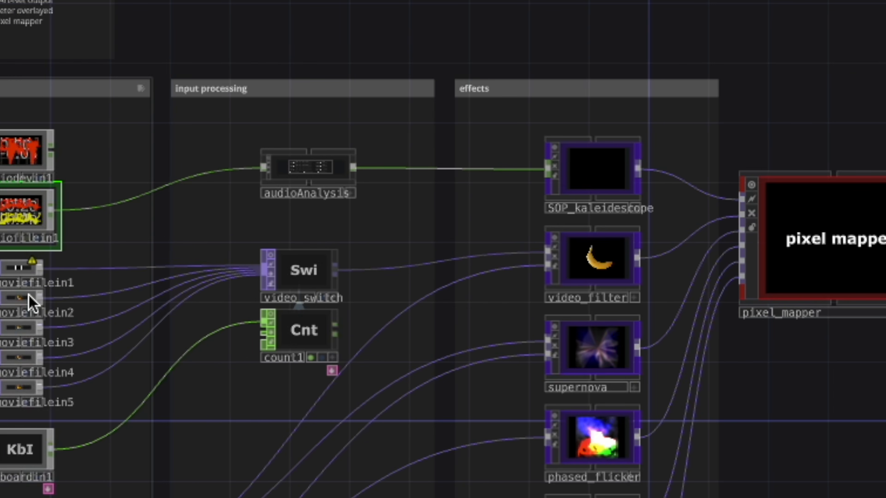
left_click(293, 274)
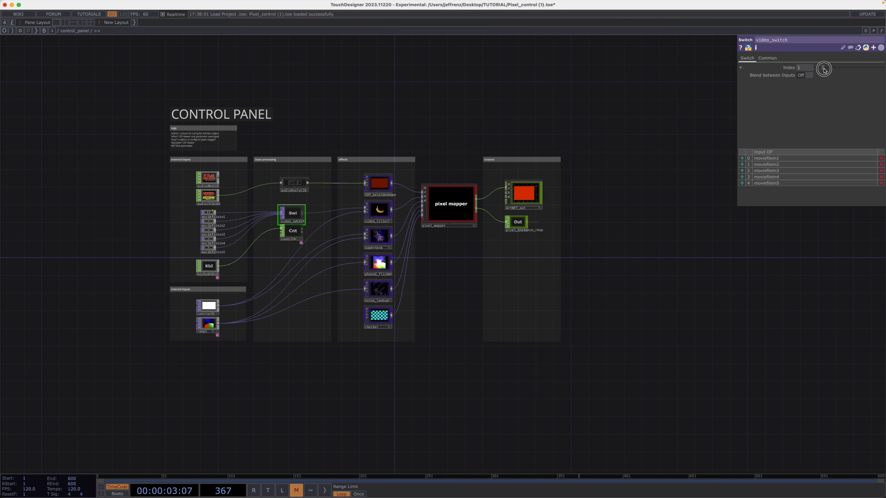
left_click_drag(821, 68, 790, 68)
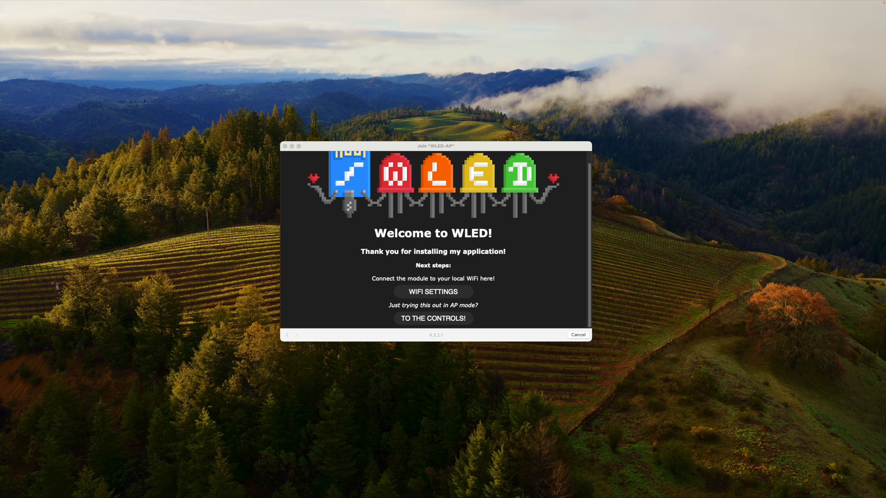
- Switch to the WLED controls and examine the type, color order, length and GPIO of the LED outputs in LED Preferences
left_click(452, 319)
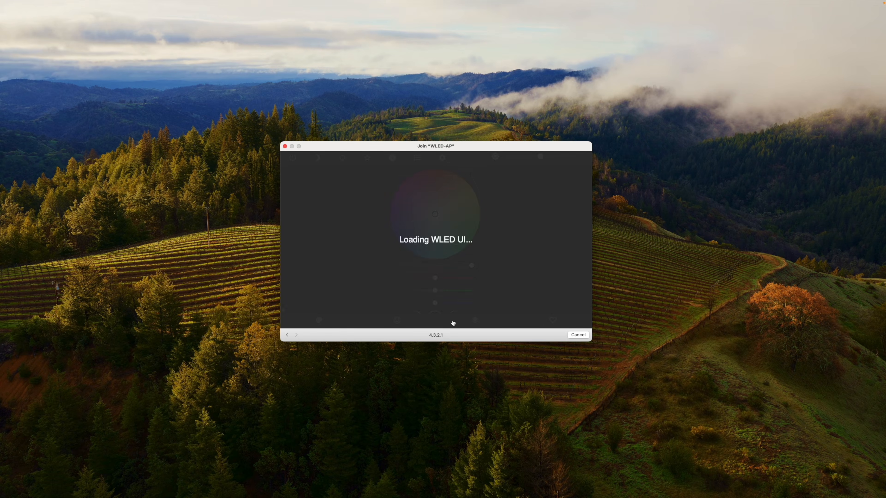
left_click(411, 161)
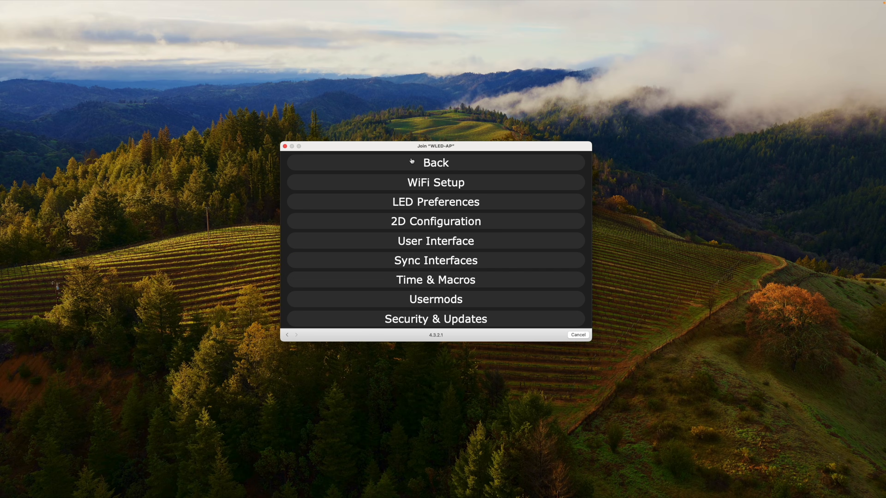
left_click(430, 202)
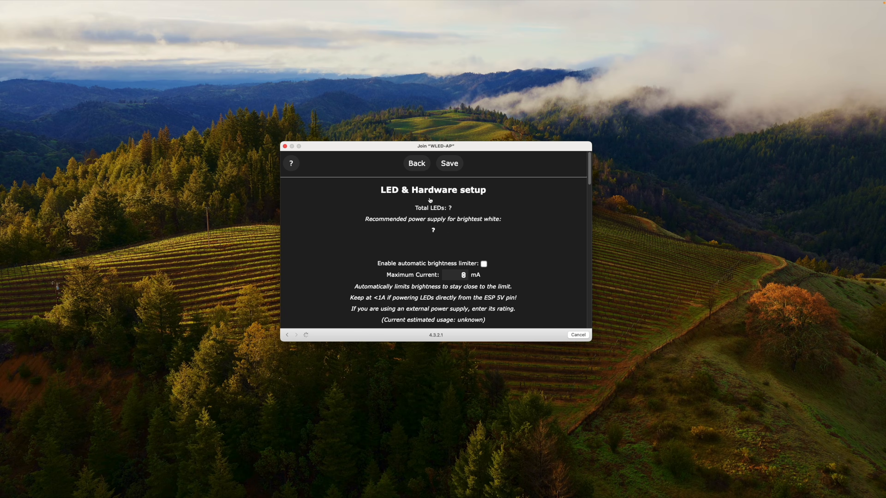
scroll(432, 233, "down", 10)
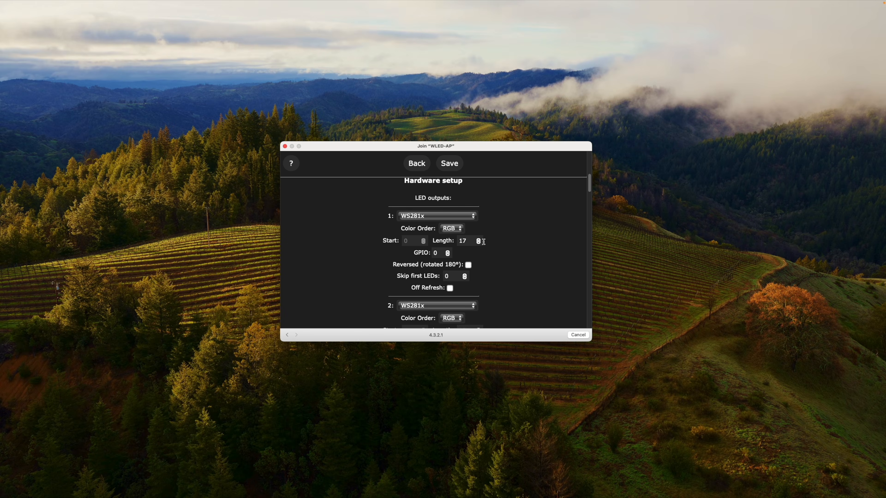
left_click(420, 165)
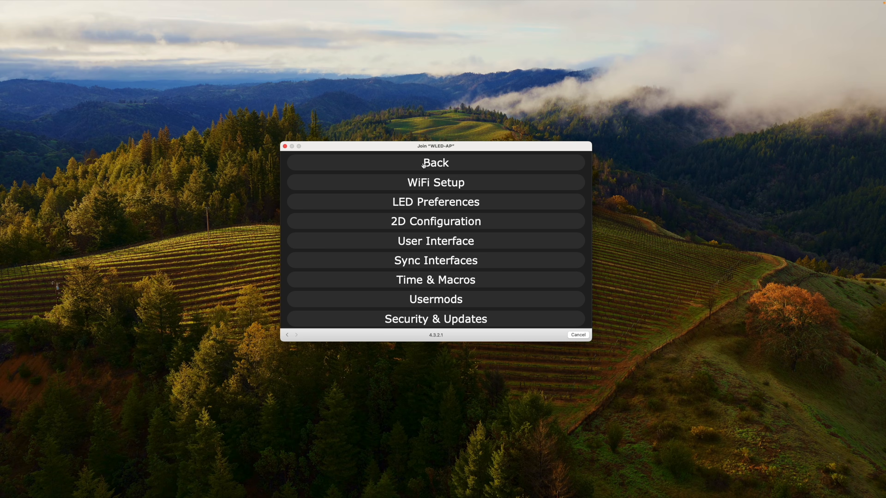
left_click(437, 204)
scroll(443, 244, "down", 10)
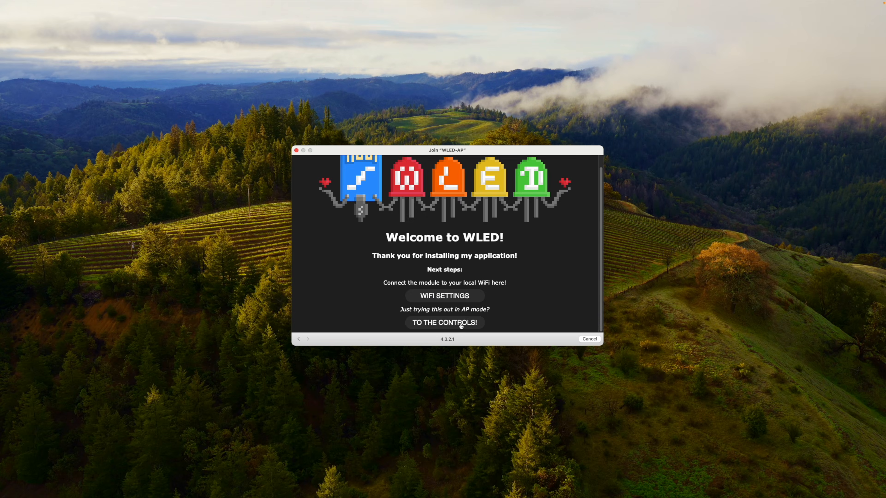
- Open WLED's Sync Interfaces settings, choose Art-Net as the network DMX input type, and save the settings
left_click(461, 325)
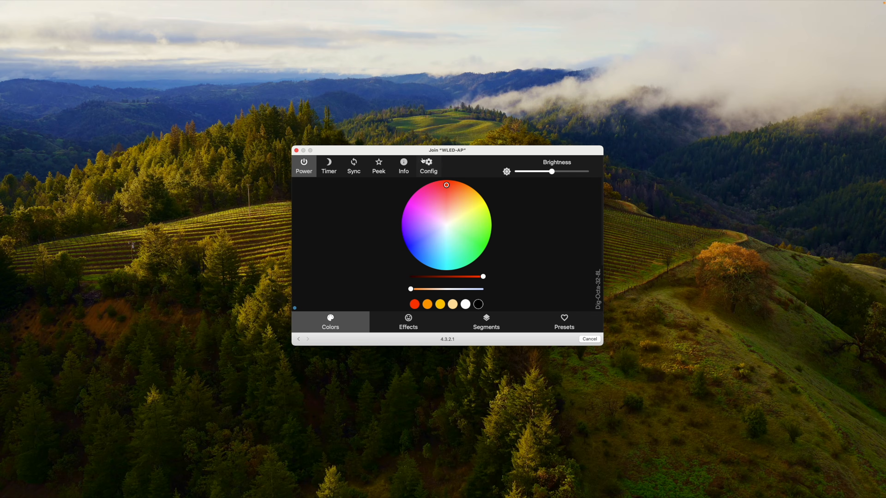
left_click(430, 169)
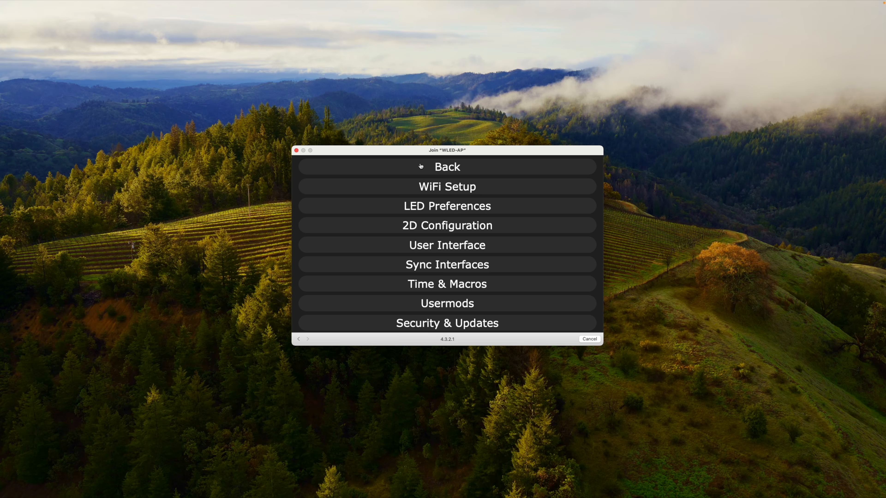
left_click(452, 266)
scroll(430, 246, "down", 8)
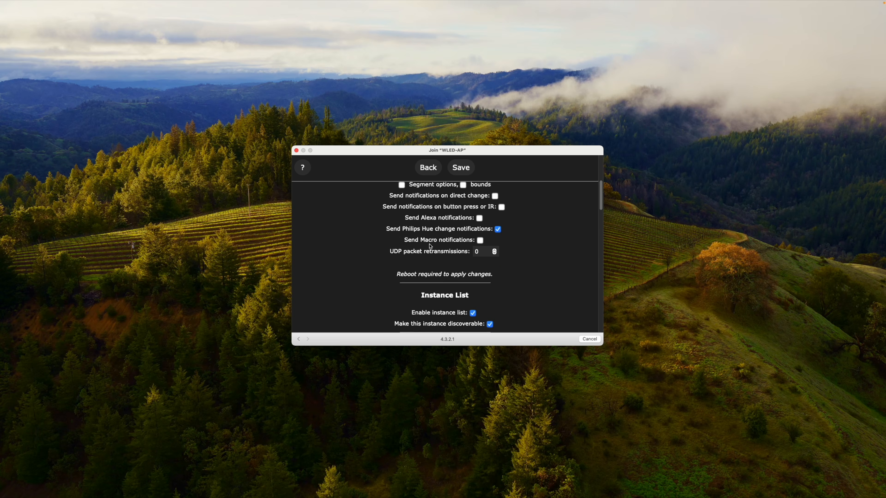
scroll(430, 246, "down", 5)
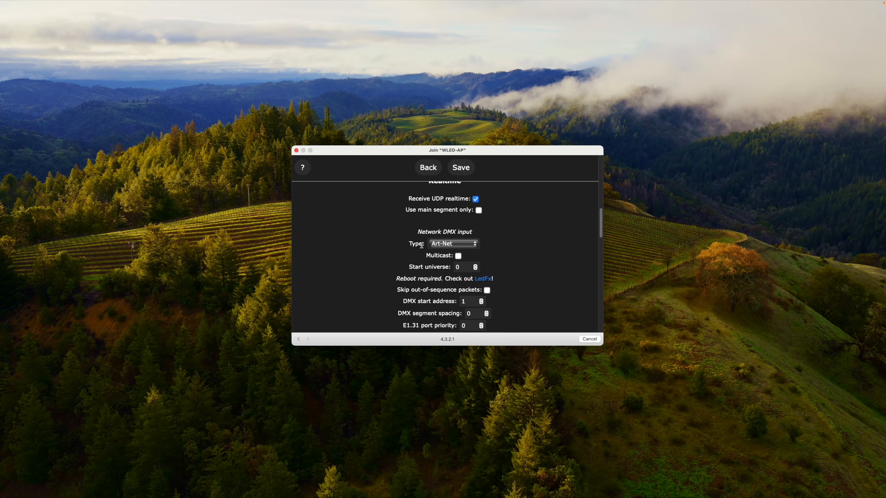
left_click(449, 243)
left_click(453, 246)
left_click(466, 174)
left_click(467, 276)
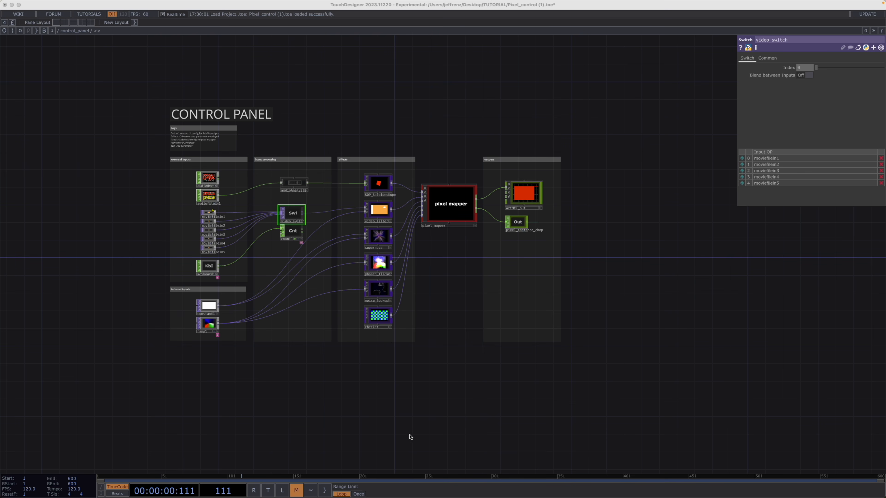
- Switch to TouchDesigner and add an Audio Device Out CHOP in the outputs group, below pixel_instance_chop
right_click(519, 251)
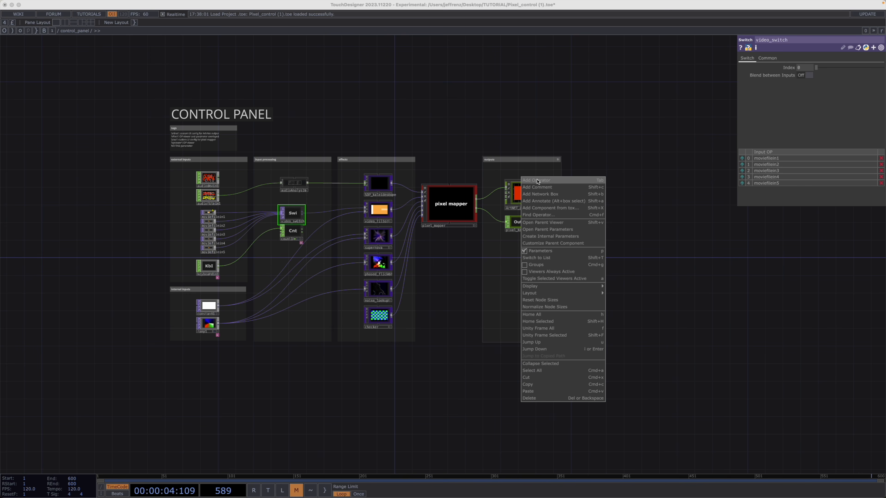
left_click(577, 169)
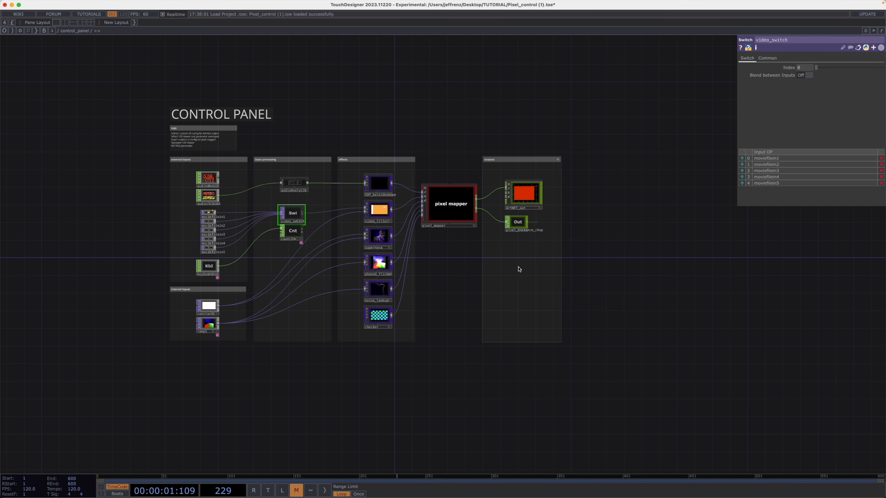
key("Tab")
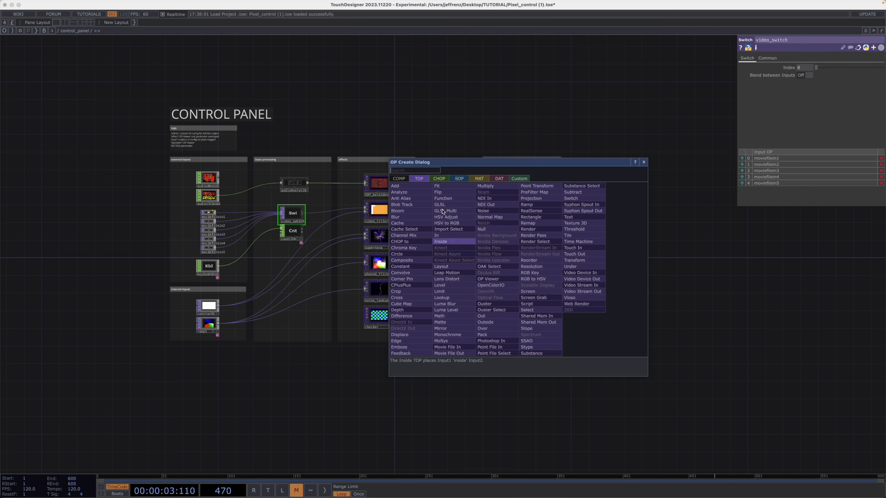
left_click(440, 179)
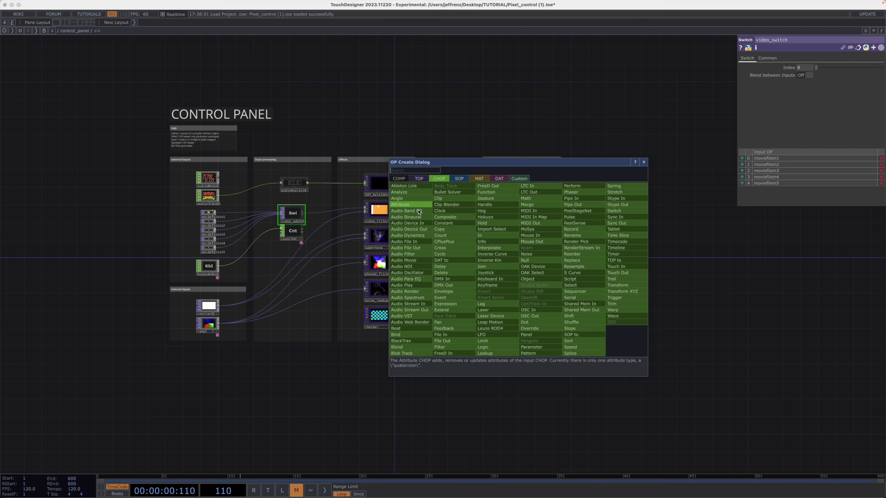
left_click(413, 229)
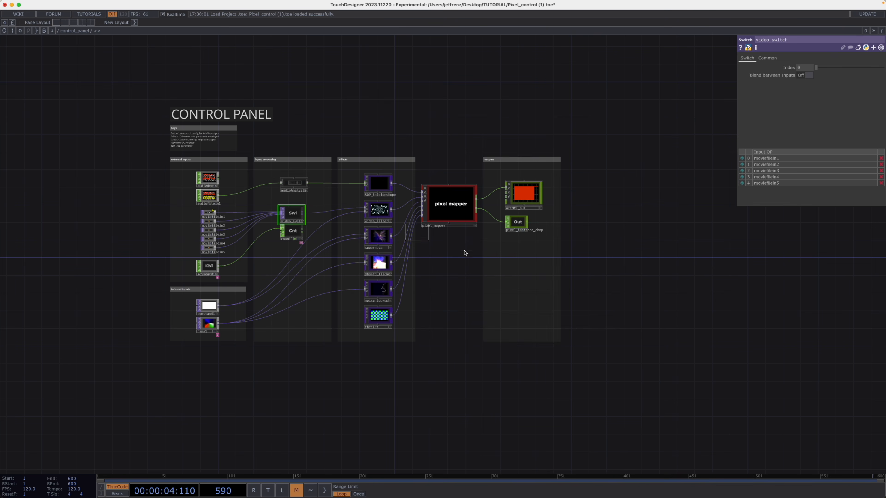
left_click(516, 251)
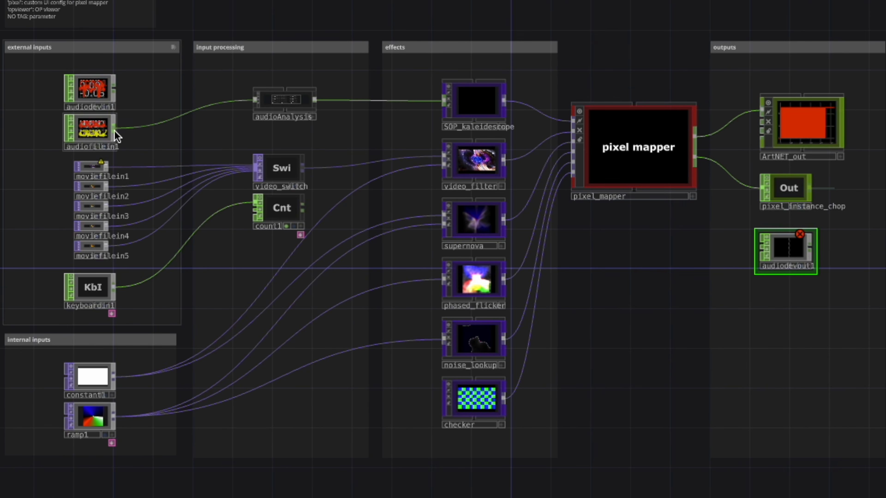
- Connect audiofilein1's output to audiodevout1 and briefly play the timeline to test the audio
left_click_drag(115, 129, 752, 245)
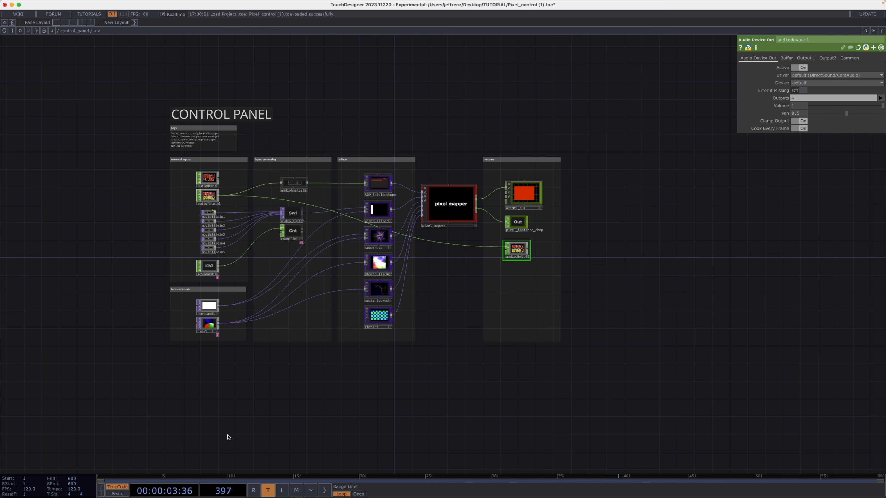
key("space")
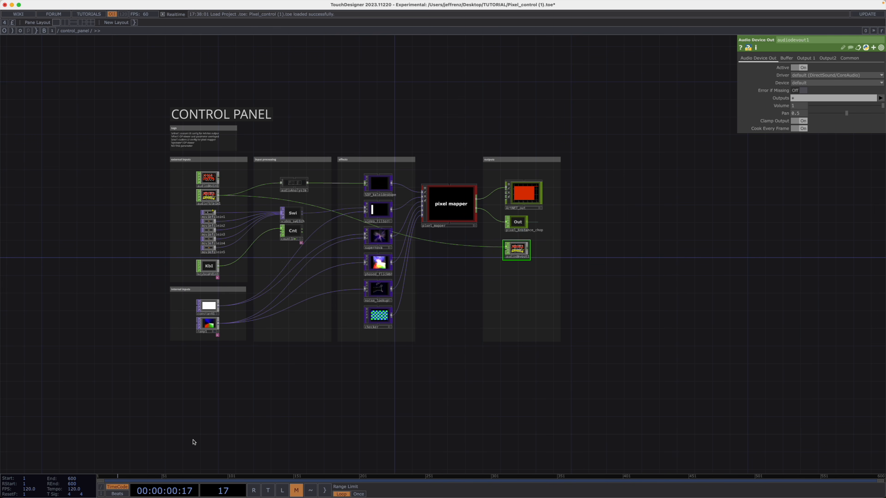
key("space")
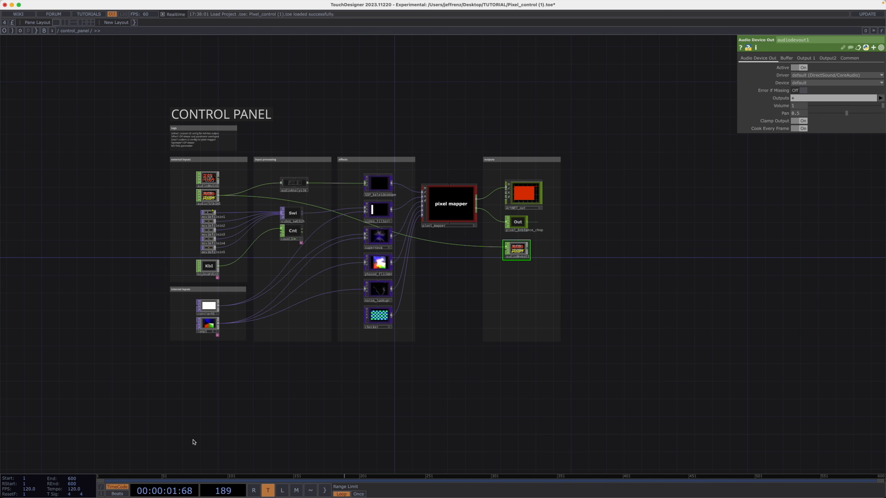
- Set the Play Mode of both audiofilein1 and moviefilein1 to Locked to Timeline
left_click(207, 199)
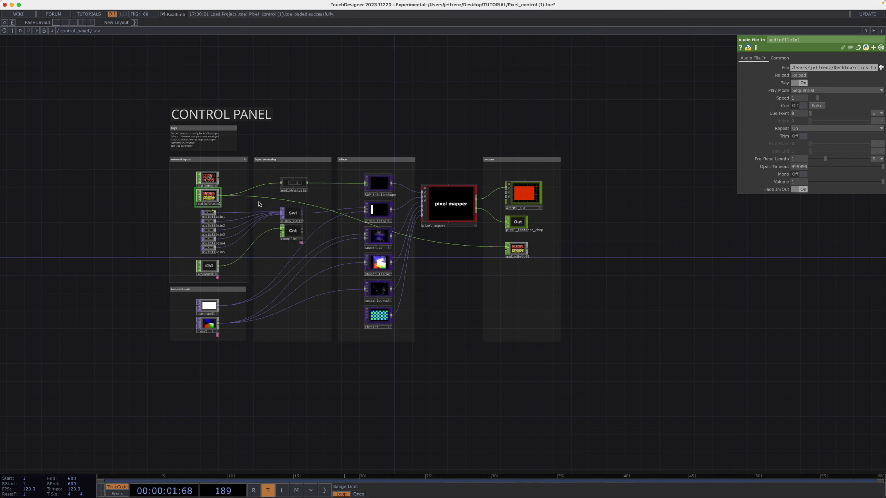
left_click(809, 91)
left_click(811, 98)
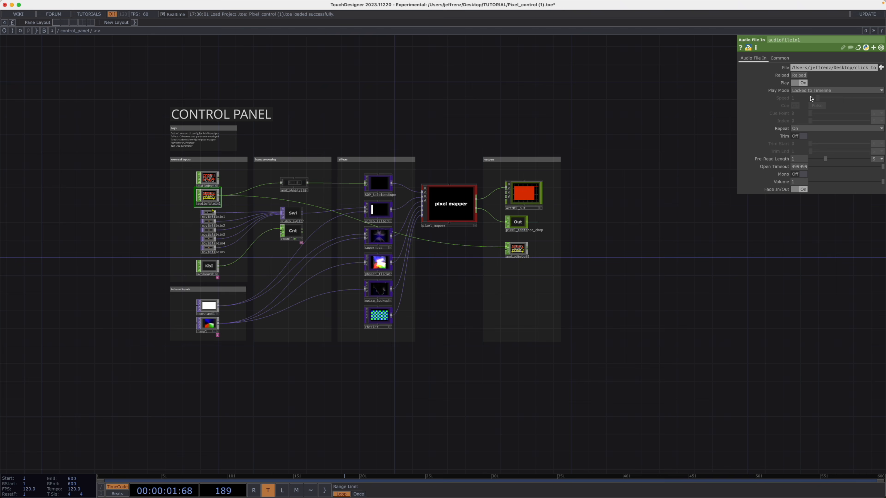
left_click(211, 214)
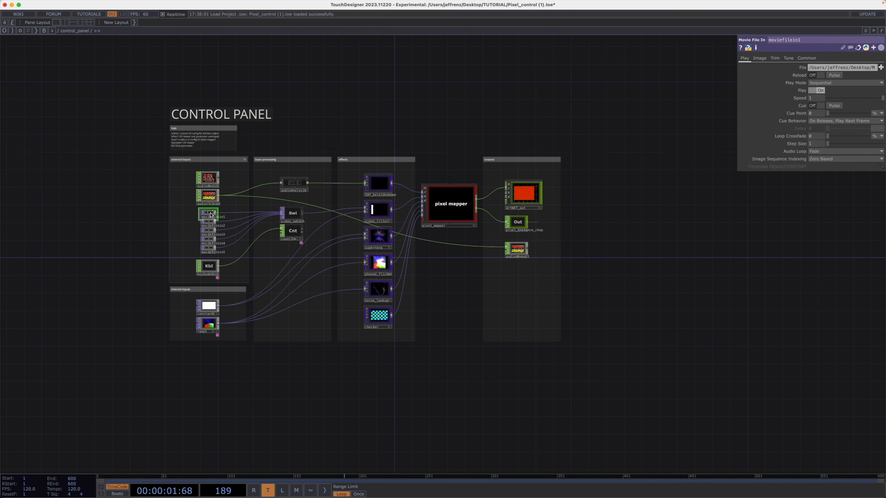
left_click(835, 82)
left_click(835, 90)
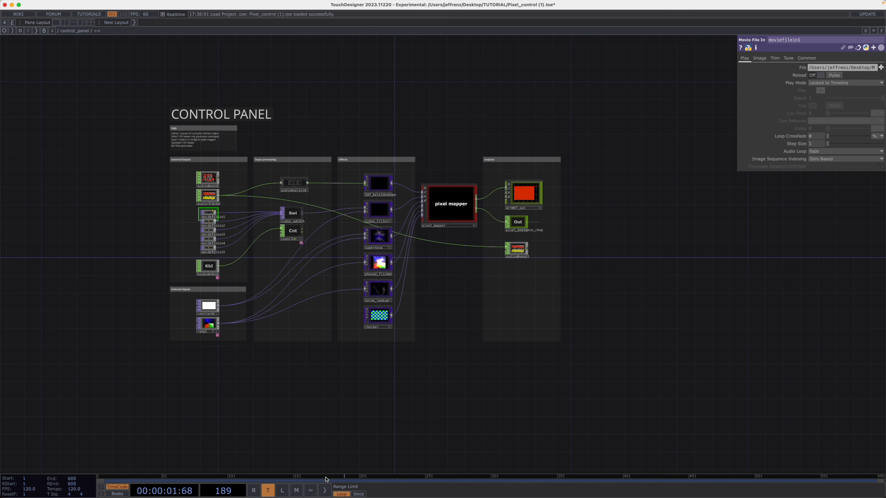
- Return the playhead to near the timeline's start and play it to check the synced audio and video
left_click_drag(345, 479, 110, 481)
key("space")
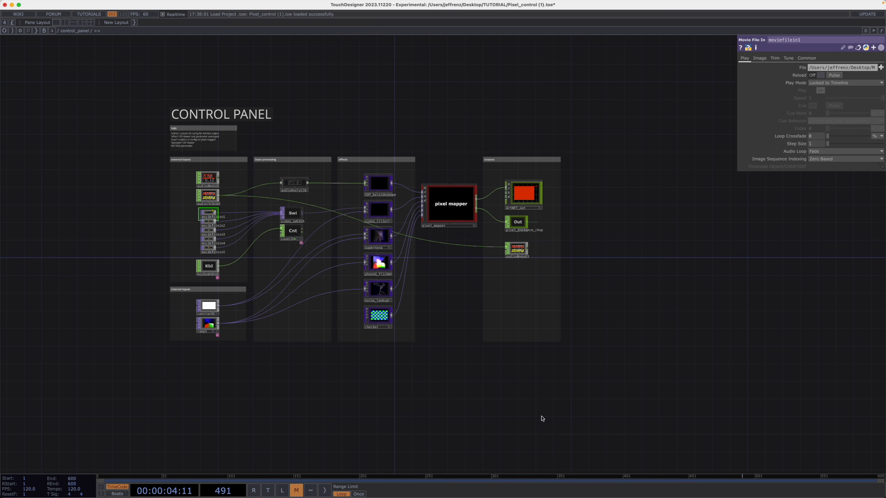
key("space")
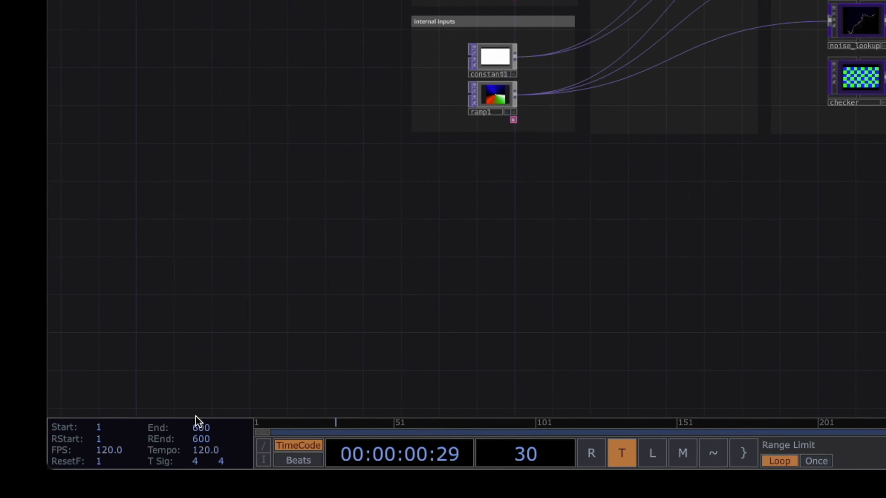
- Set both the timeline's End and its range end (REnd) to 25000 frames
left_click(209, 440)
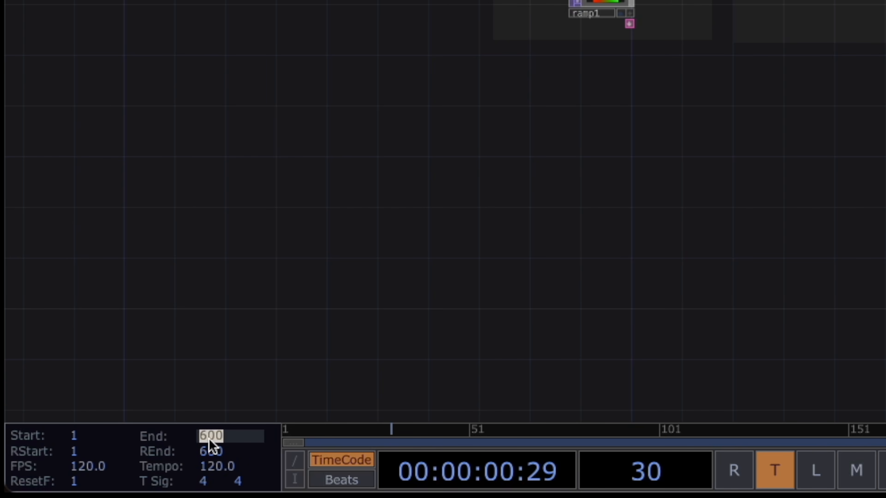
type("25000")
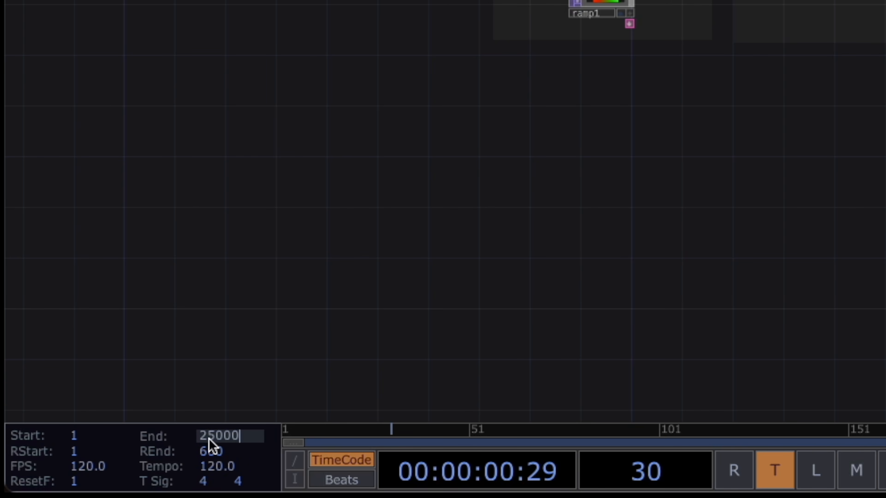
left_click(209, 451)
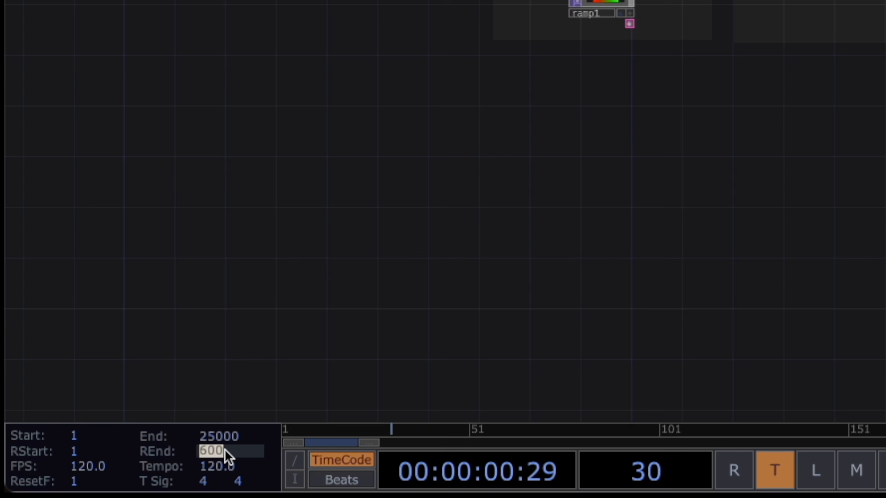
type("25000")
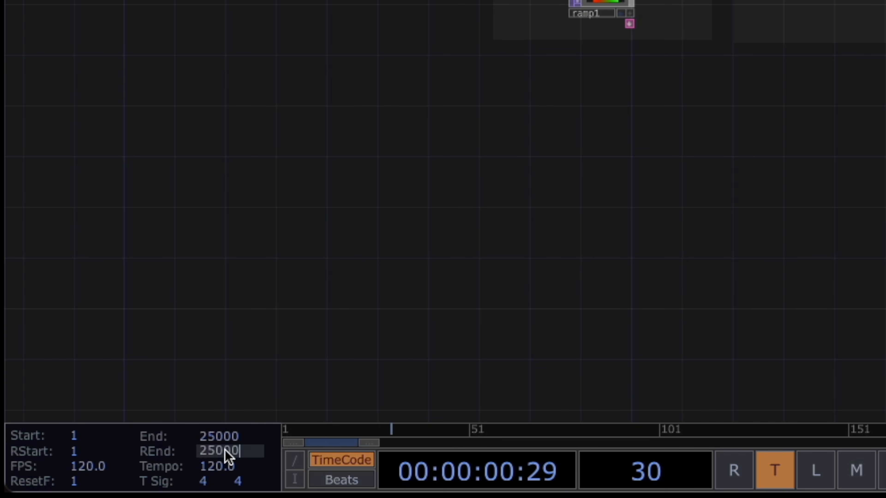
key("Return")
- Play the timeline, scrub forward to about frame 7500, and pause and resume playback to check the sync
key("space")
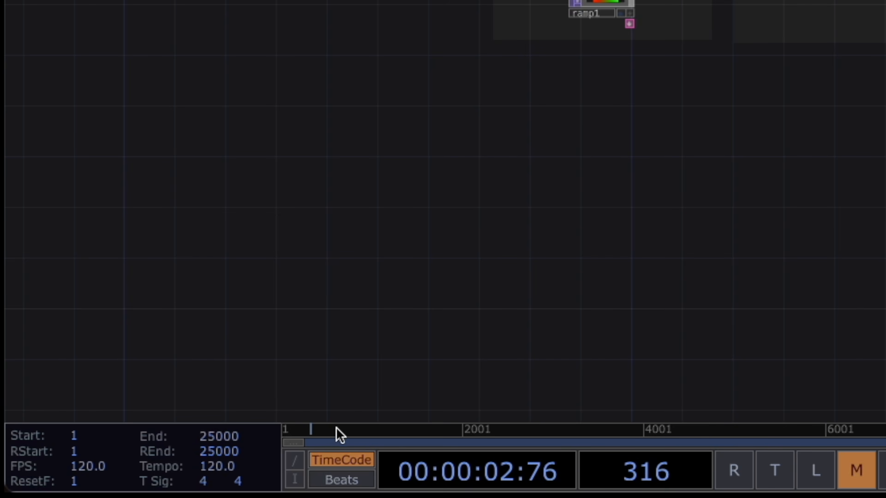
left_click_drag(319, 431, 539, 463)
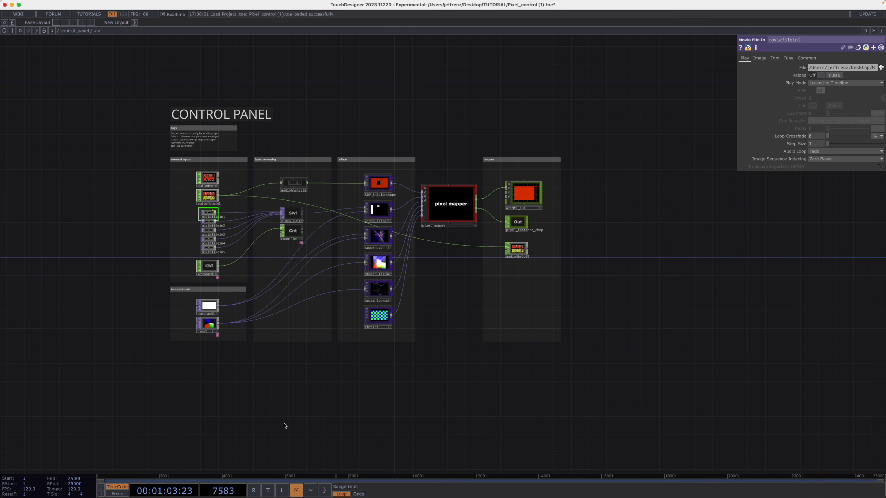
key("space")
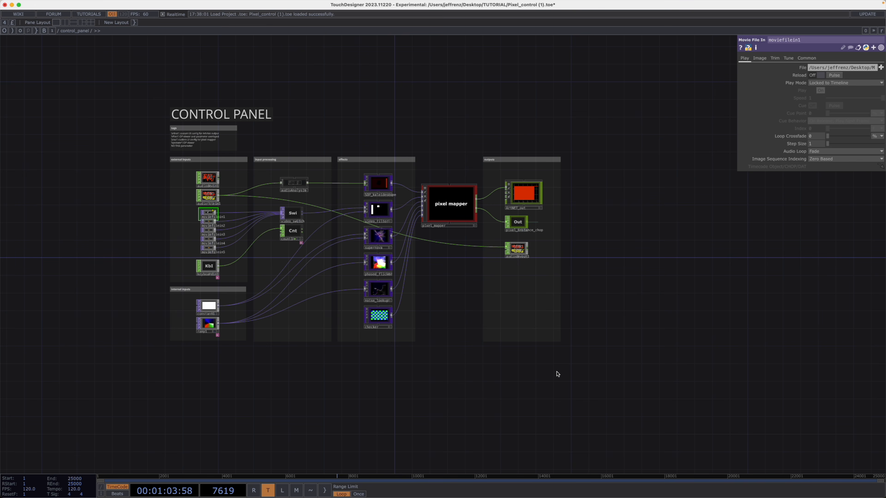
key("space")
key("space")
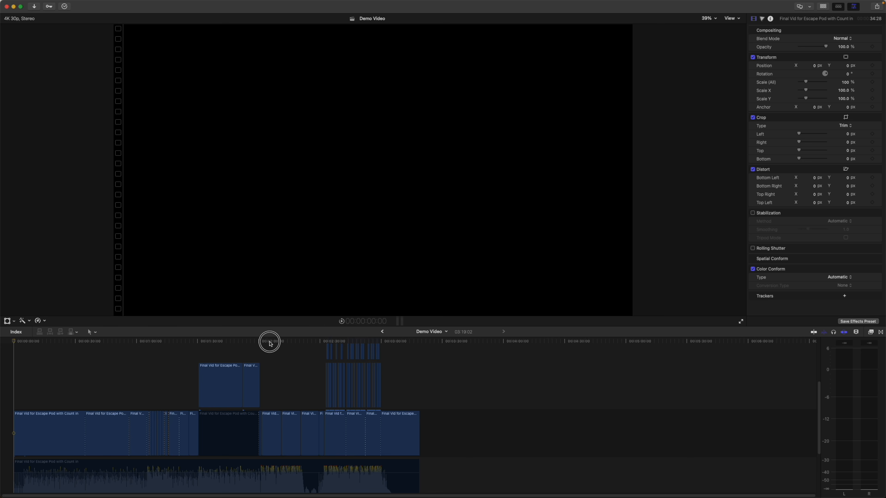
- Switch to the Demo Video project in Final Cut Pro and enable Radial, Gaussian and Color Board 1 on the clip around 2:07
left_click(269, 342)
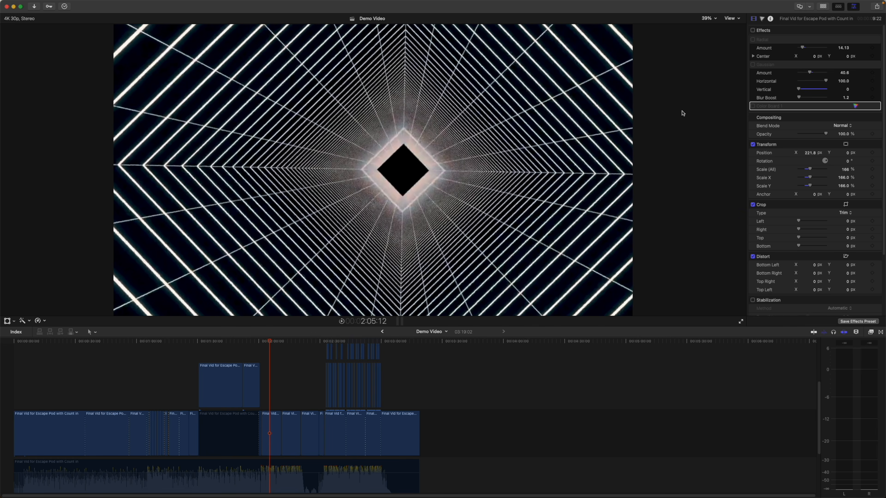
left_click(752, 39)
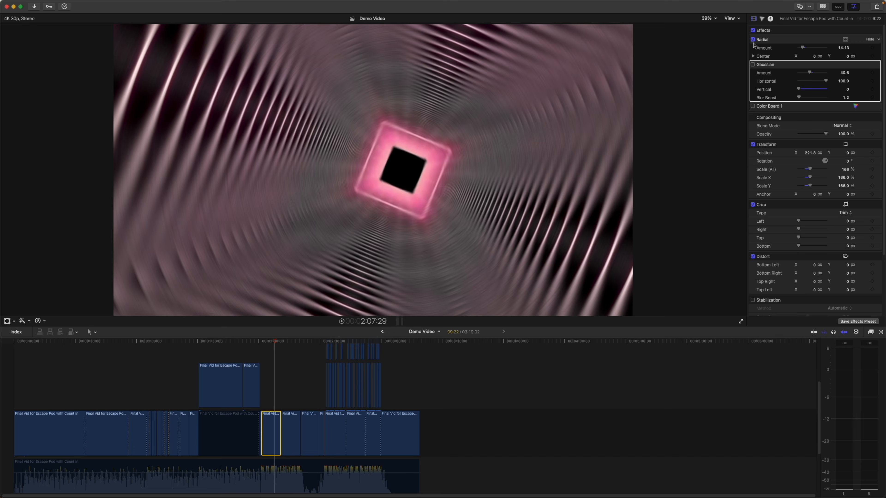
left_click(752, 65)
left_click(752, 106)
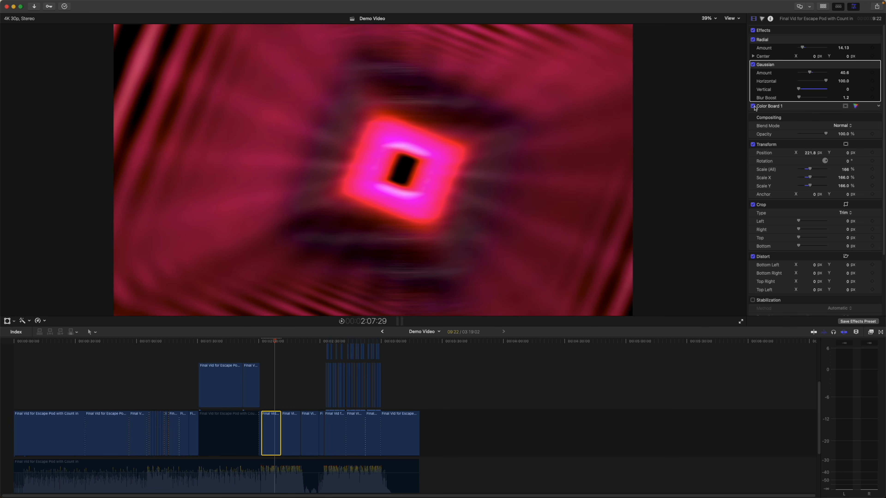
- Enable the Gaussian and Color Board 1 effects on the clip at 2:14:17, and move the playhead back to the preceding clip
left_click(289, 340)
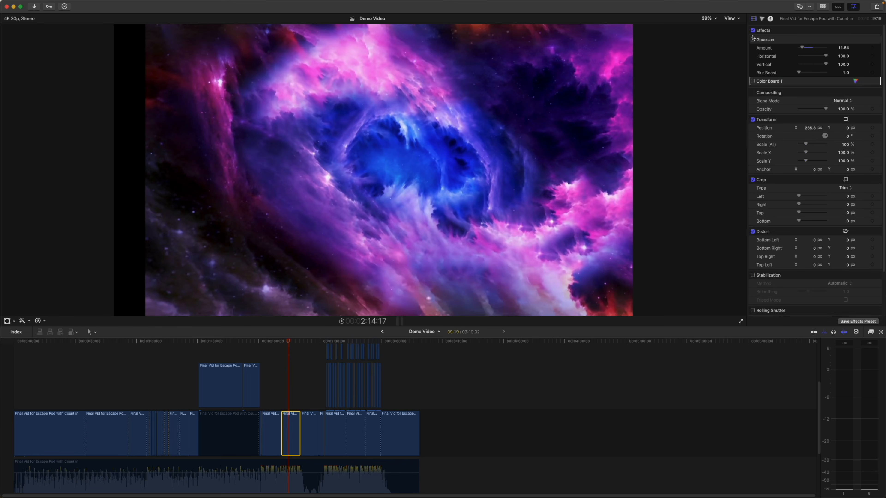
left_click(752, 40)
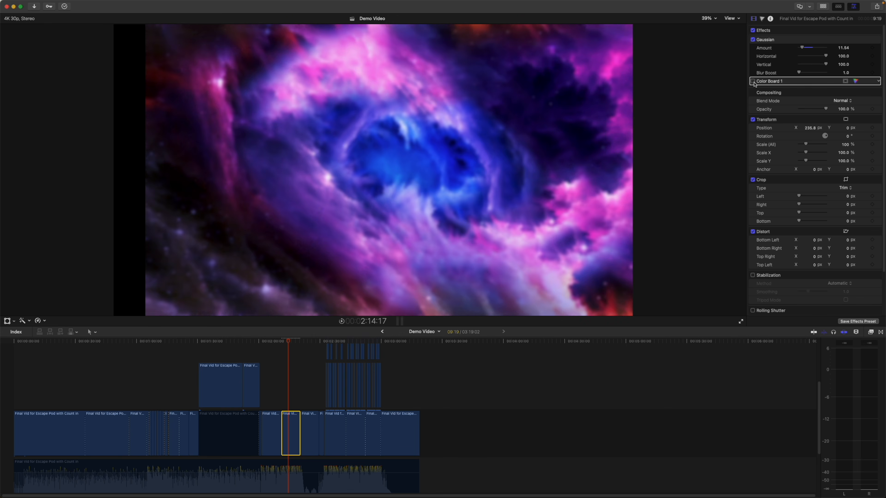
left_click(753, 81)
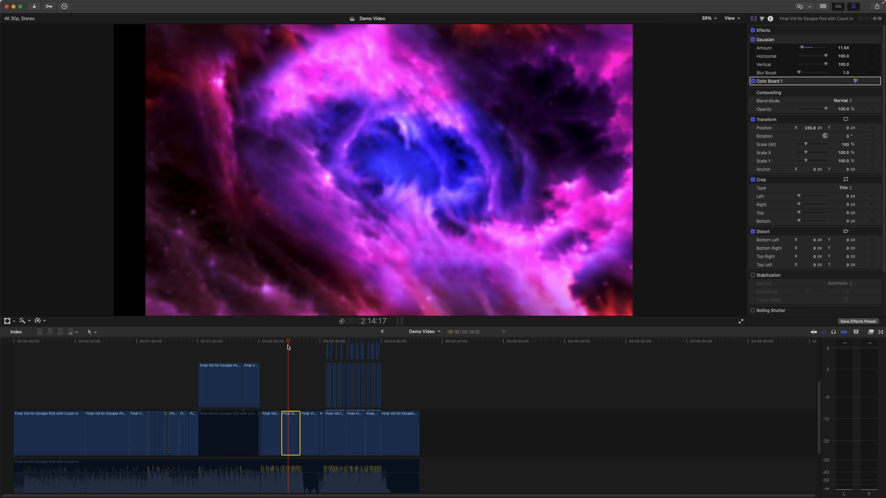
left_click(275, 344)
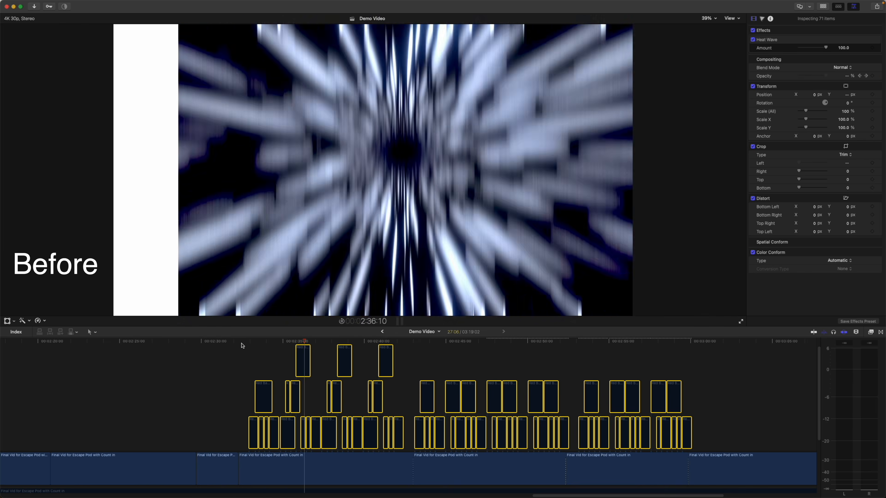
- Play the section from 2:32:27 to review the stacked overlay clips in the enabled state
left_click(248, 342)
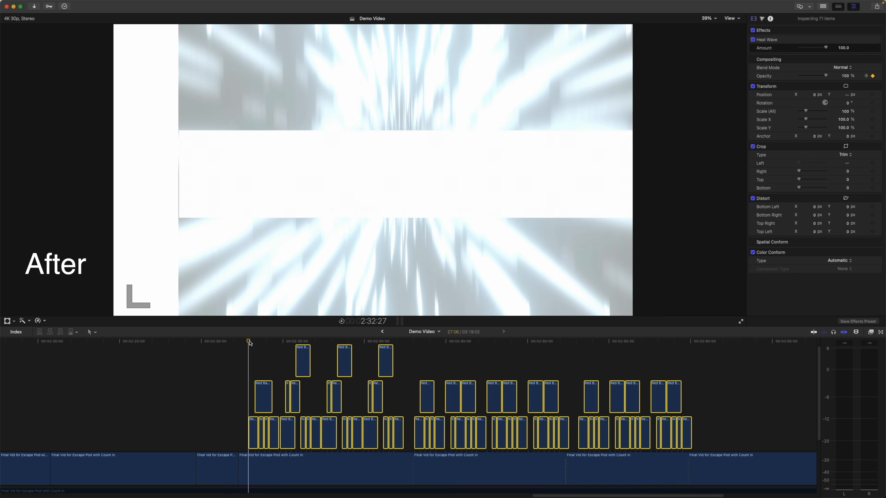
key("space")
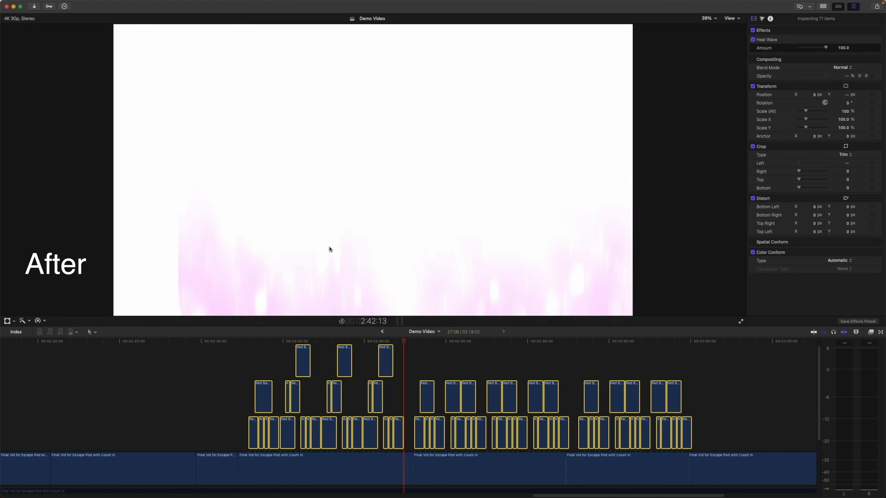
key("space")
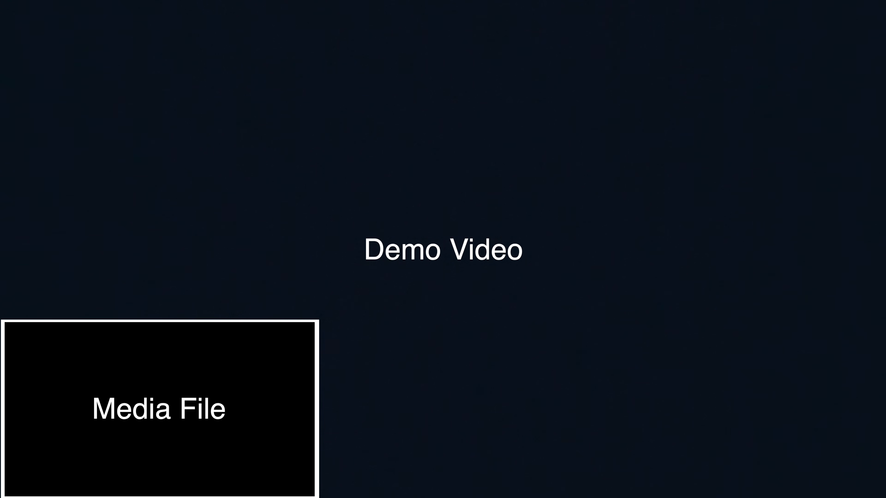